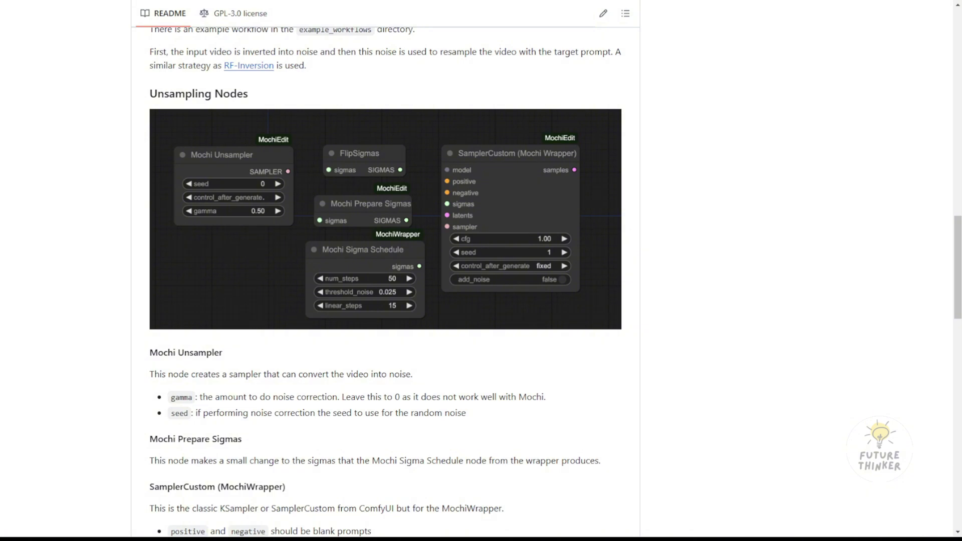
Pan and zoom across the Mochi Unsampling, Resampling and video generation groups
scroll(386, 280, down, 8)
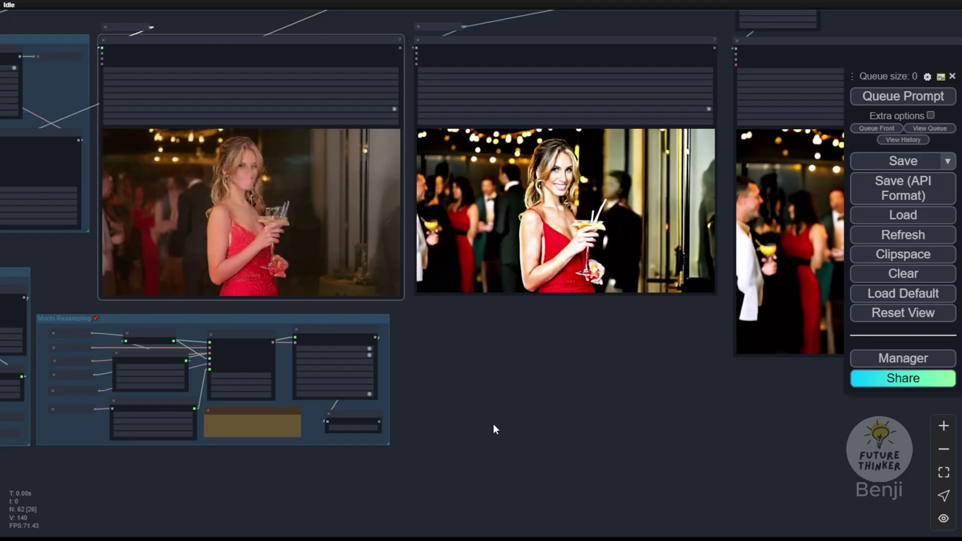
scroll(501, 424, down, 4)
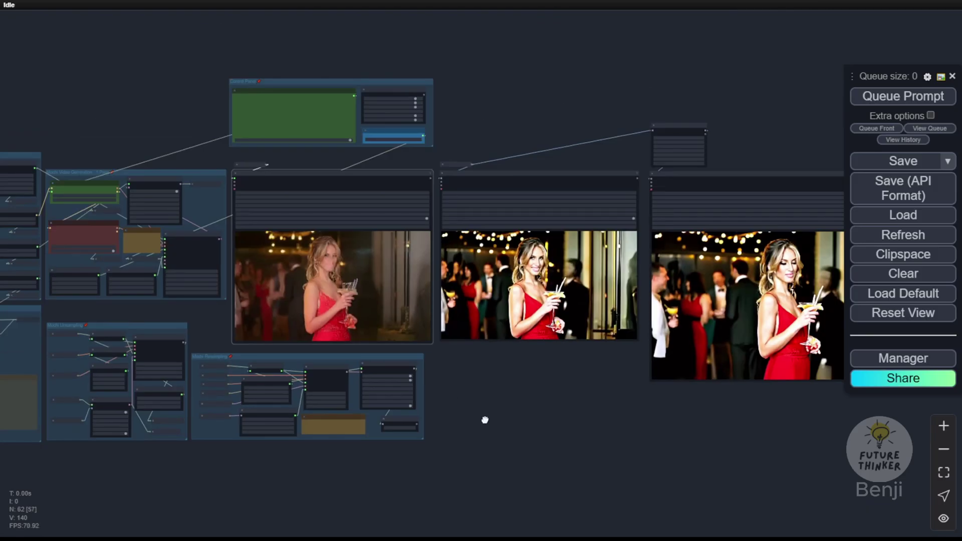
drag(516, 424, 757, 333)
scroll(553, 351, up, 8)
drag(423, 357, 584, 438)
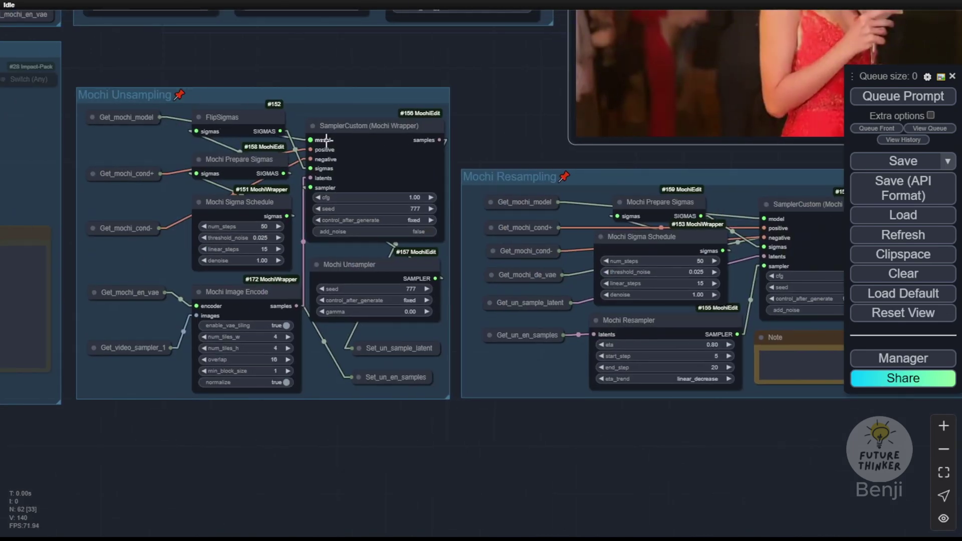
scroll(483, 146, down, 3)
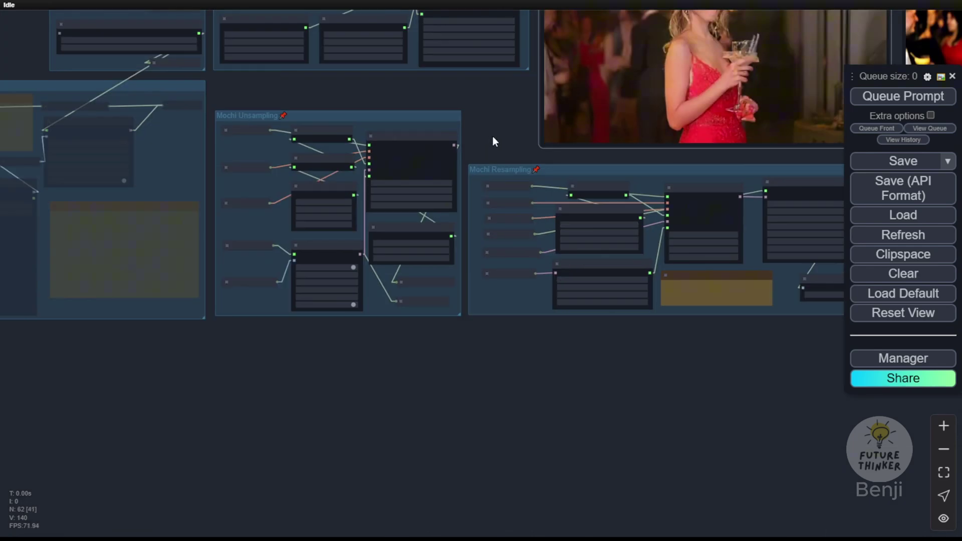
scroll(493, 130, down, 3)
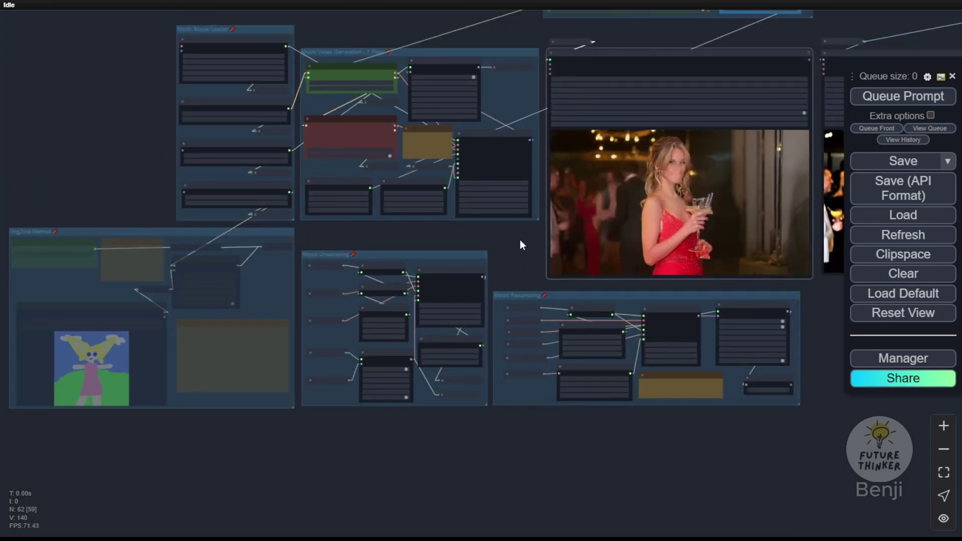
scroll(458, 255, up, 6)
drag(405, 223, 596, 419)
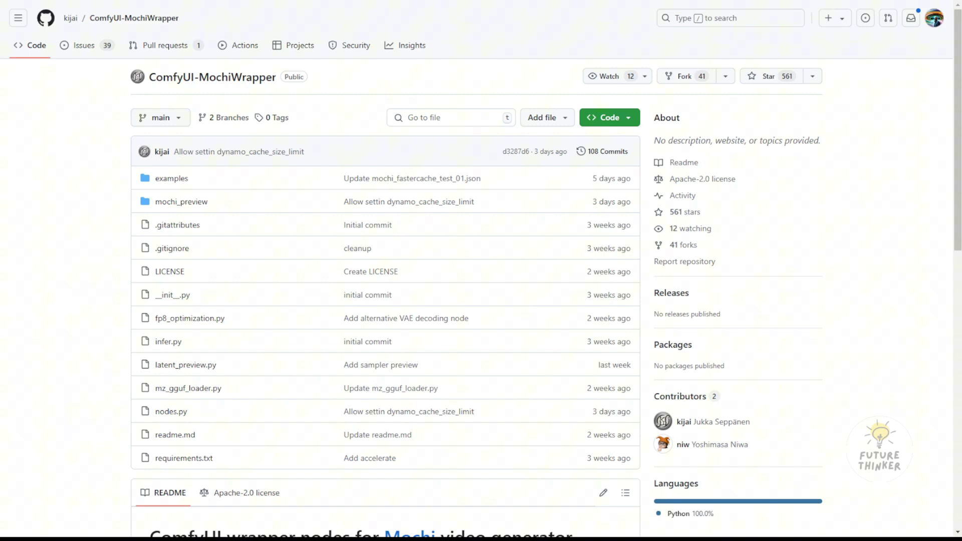
scroll(481, 271, down, 10)
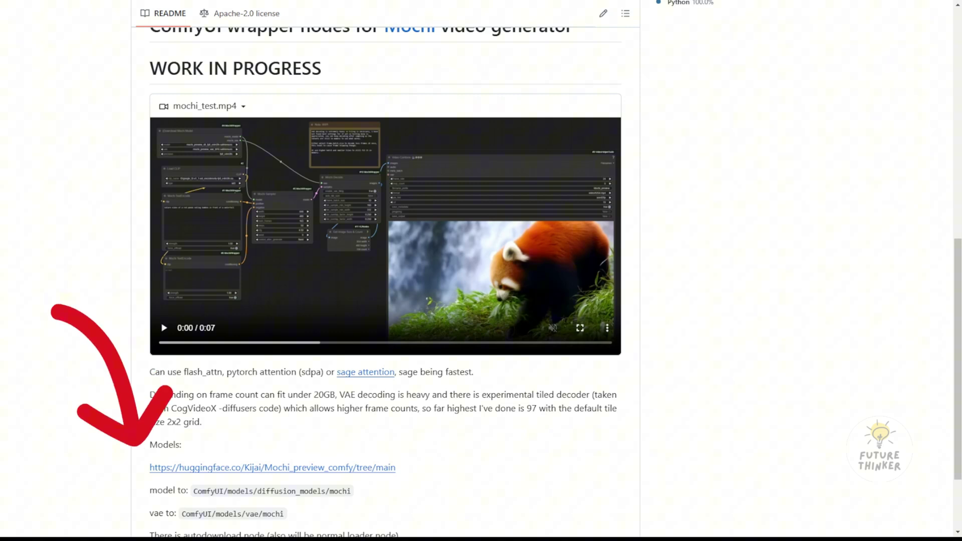
scroll(386, 280, down, 2)
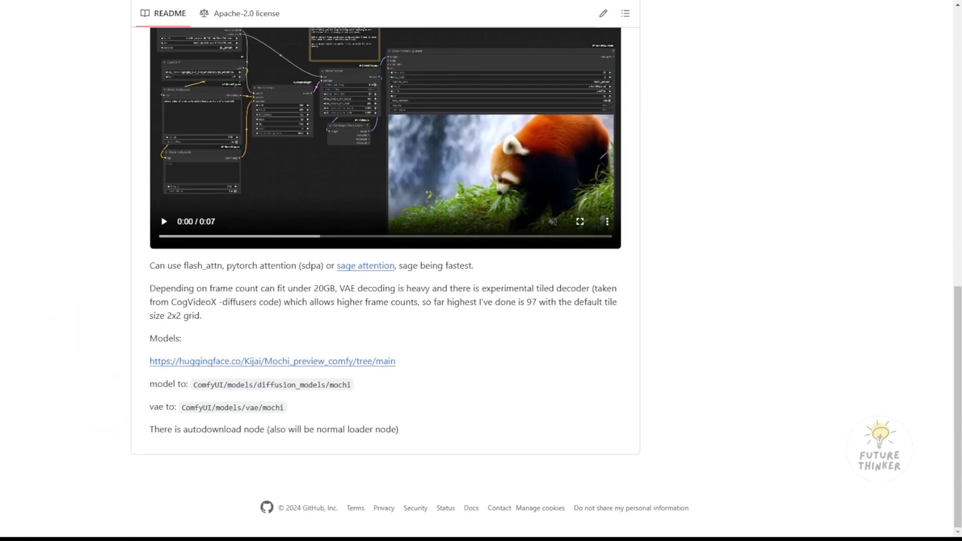
scroll(189, 360, up, 10)
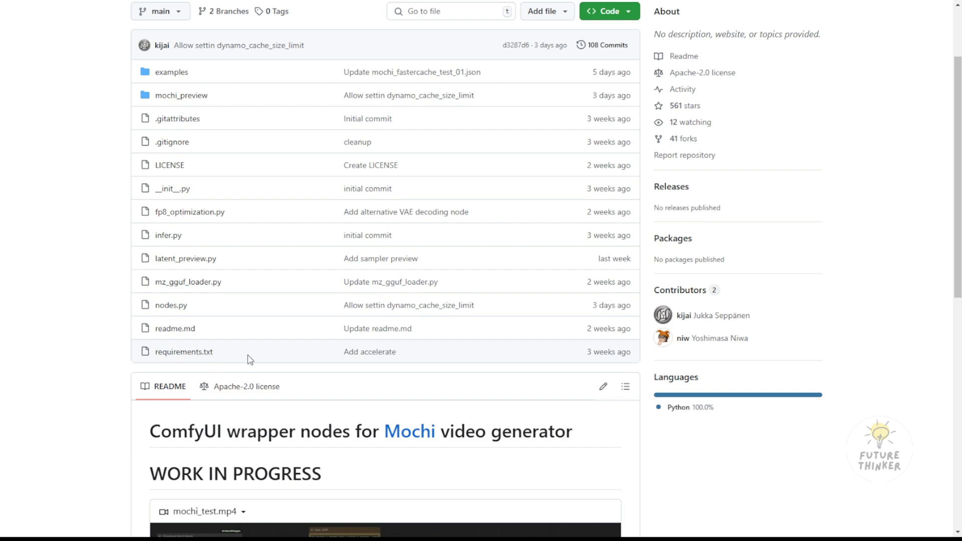
scroll(247, 356, down, 4)
scroll(245, 354, down, 2)
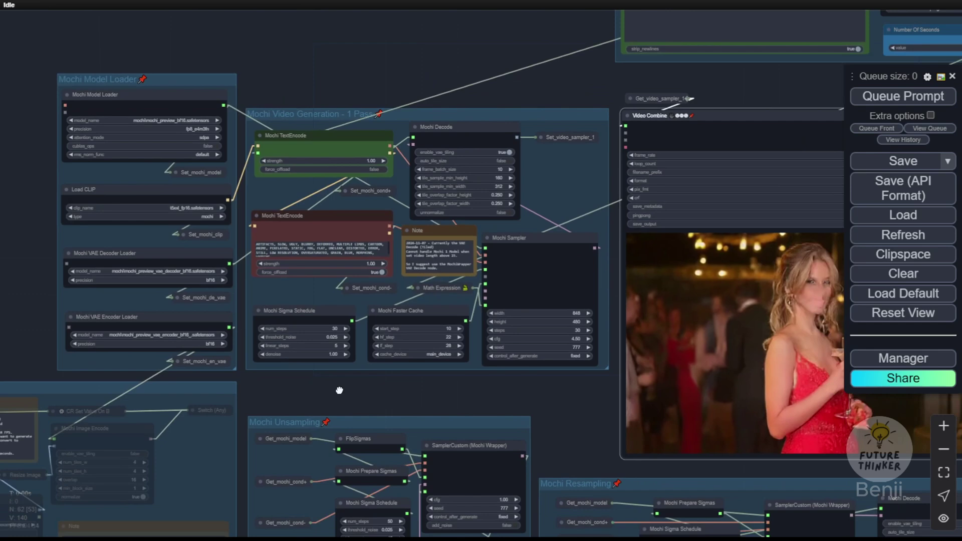
scroll(337, 389, up, 3)
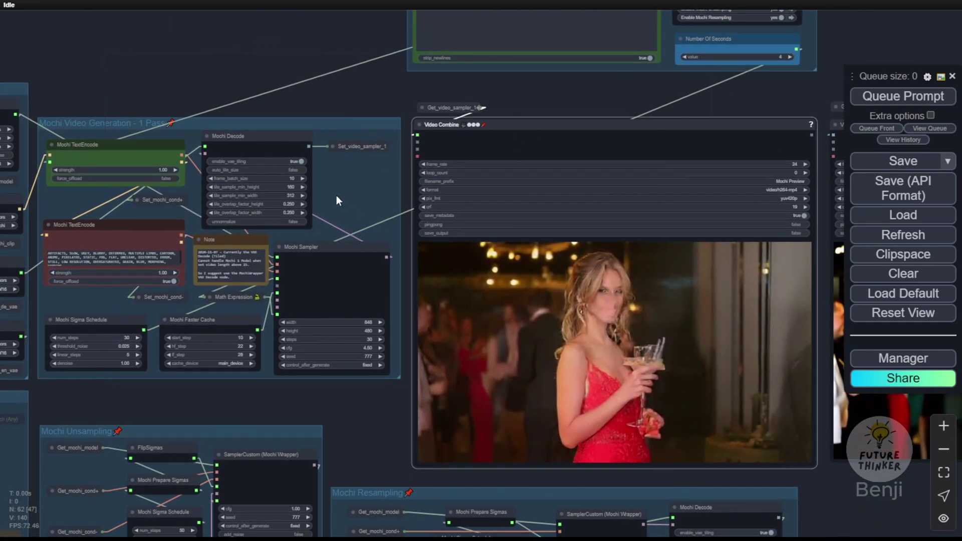
Play the 1-pass Mochi video in the Video Combine preview and centre it on screen
right_click(509, 328)
click(535, 196)
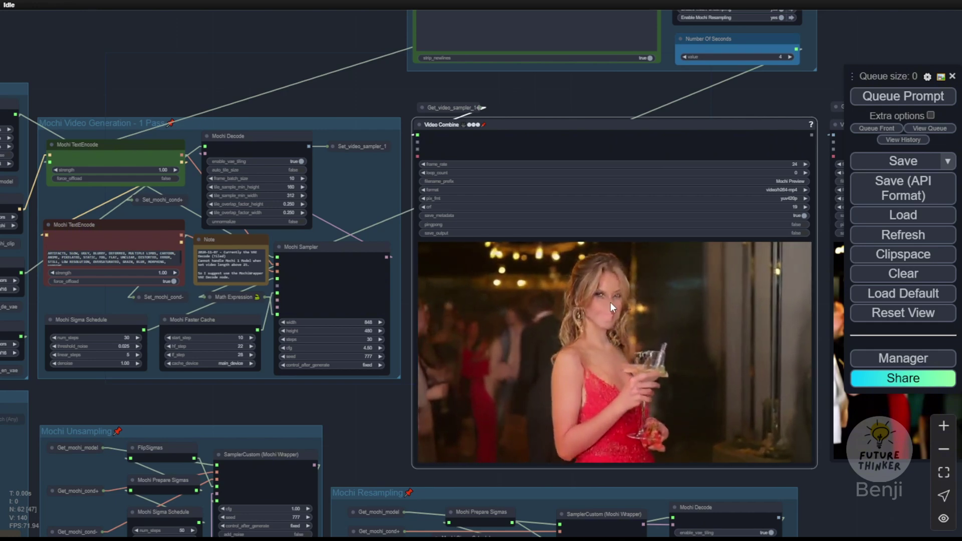
scroll(619, 304, up, 7)
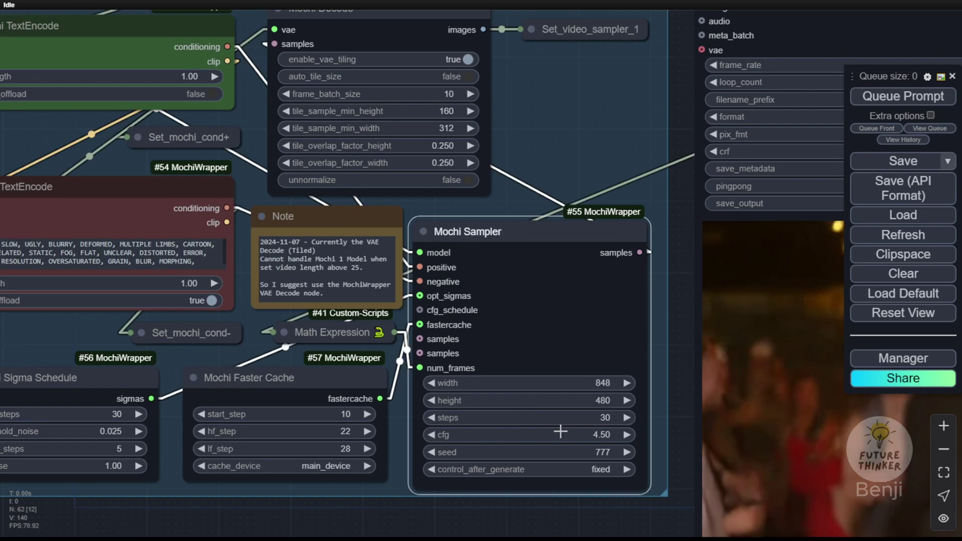
scroll(599, 476, down, 4)
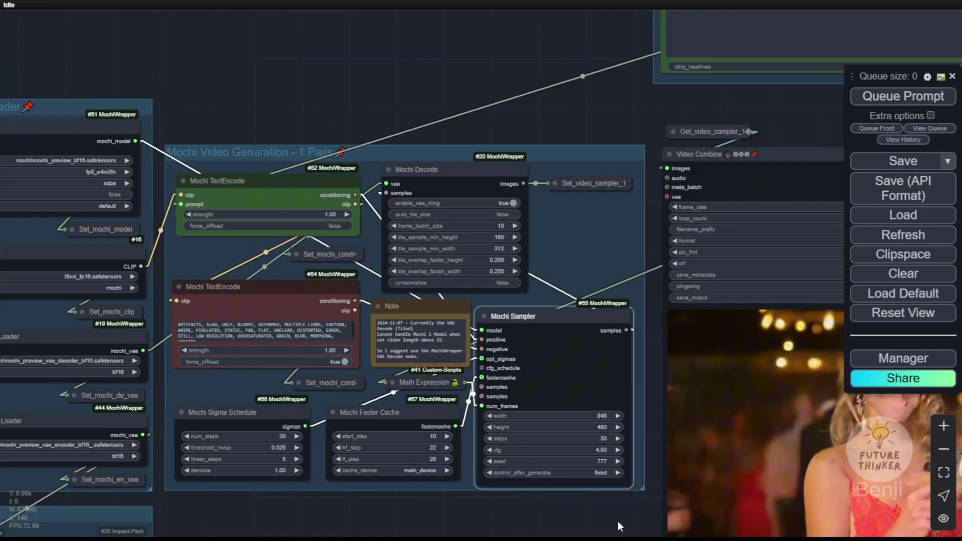
drag(617, 522, 367, 460)
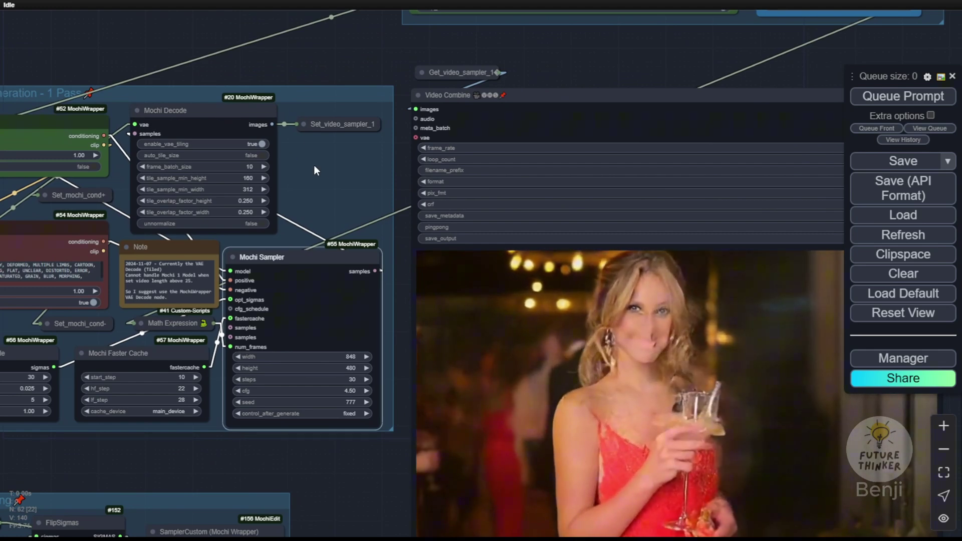
drag(337, 179, 266, 119)
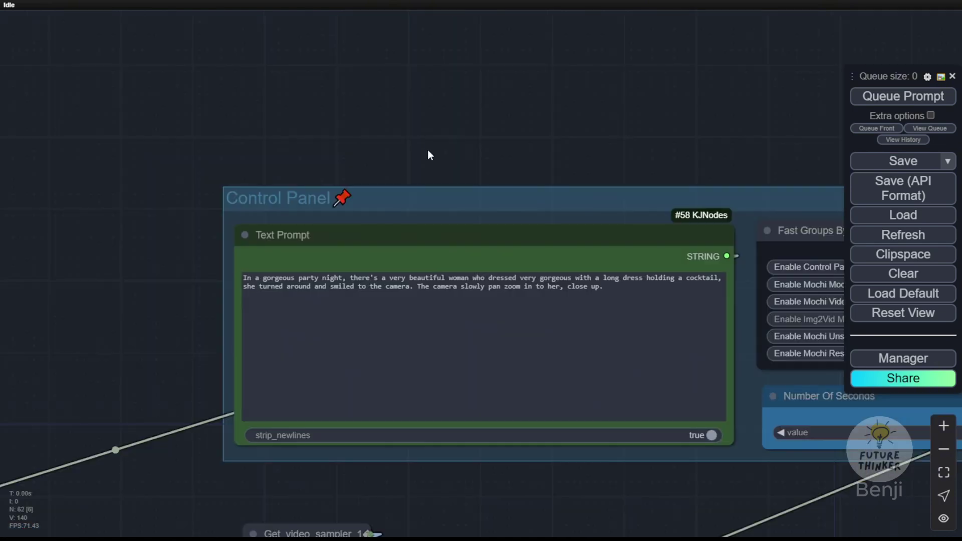
drag(429, 155, 403, 101)
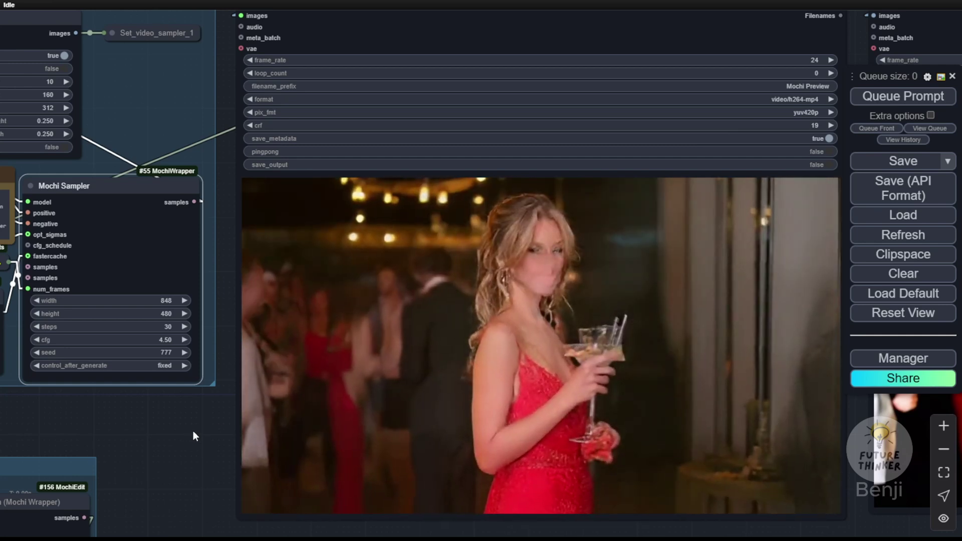
Pan from the sampler and video preview over to the Mochi Resampling group
scroll(193, 432, down, 1)
drag(193, 432, 241, 382)
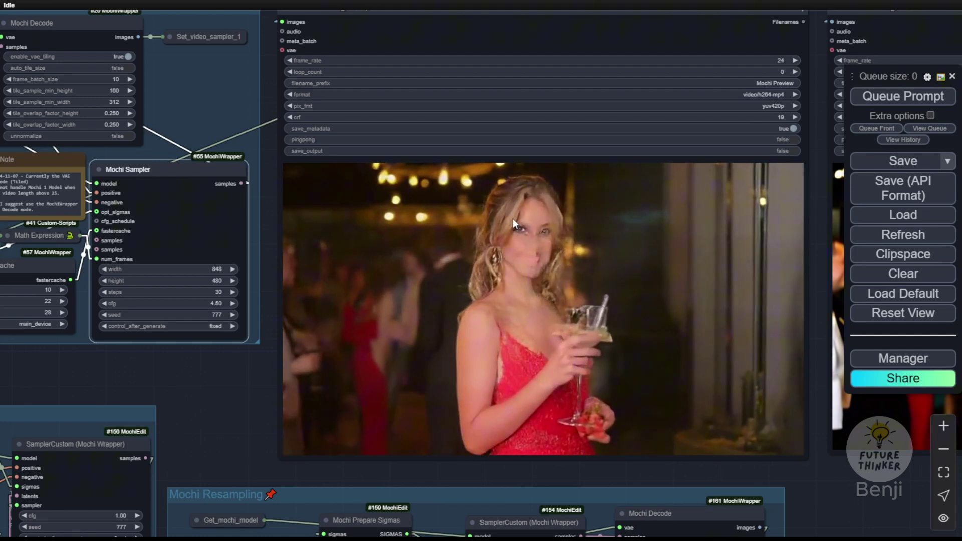
drag(264, 380, 305, 371)
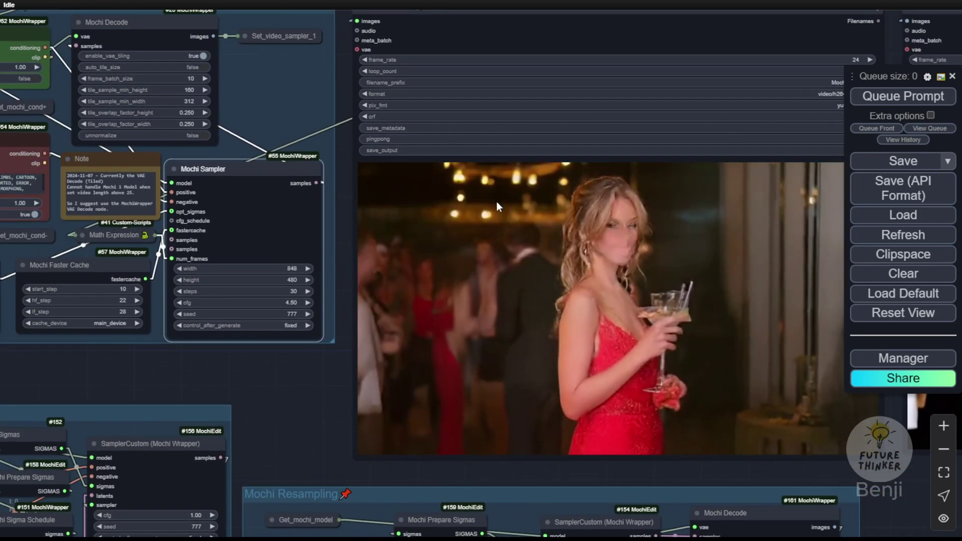
scroll(292, 425, down, 2)
drag(292, 425, 608, 155)
scroll(396, 189, up, 1)
scroll(544, 125, up, 4)
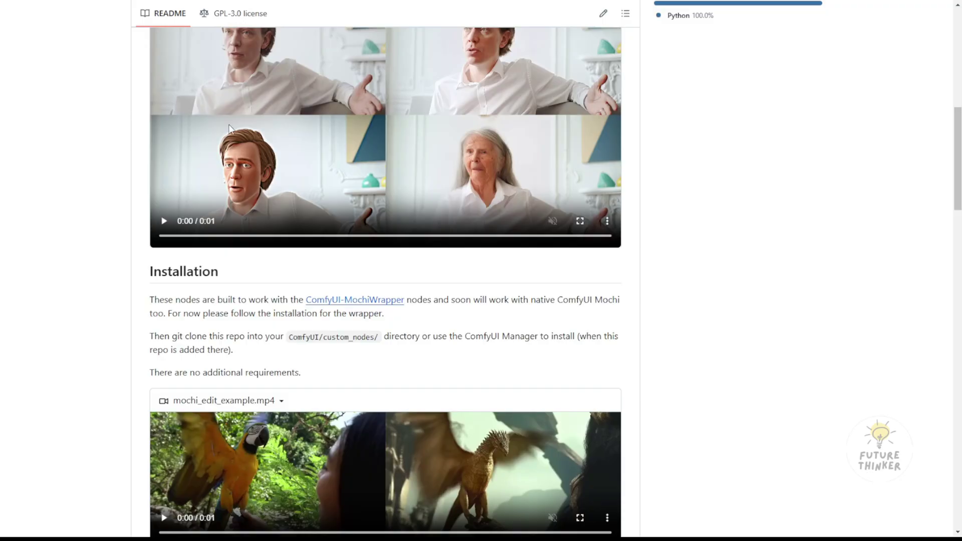
Scroll through the MochiEdit README's Installation and How to Use sections, then back to the top
scroll(520, 287, down, 9)
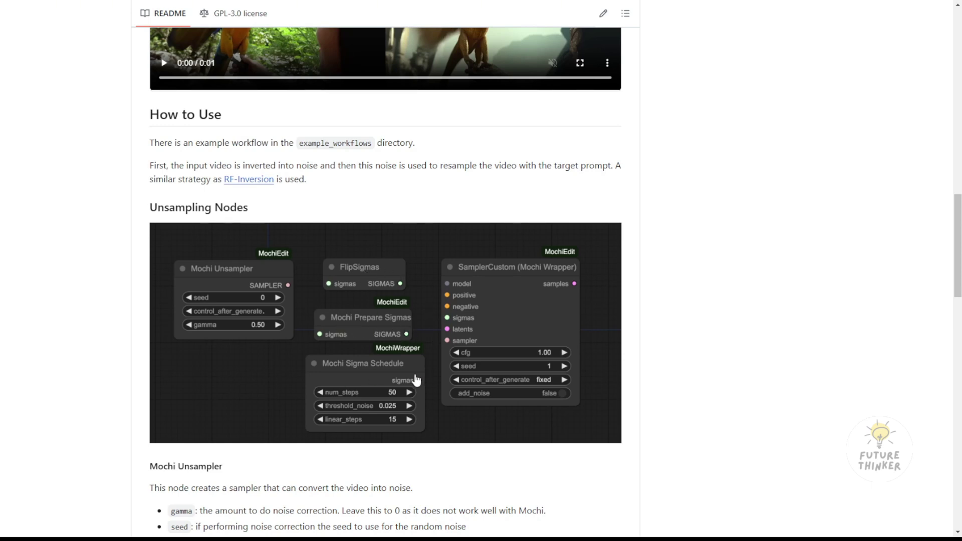
scroll(616, 193, down, 7)
scroll(632, 245, down, 3)
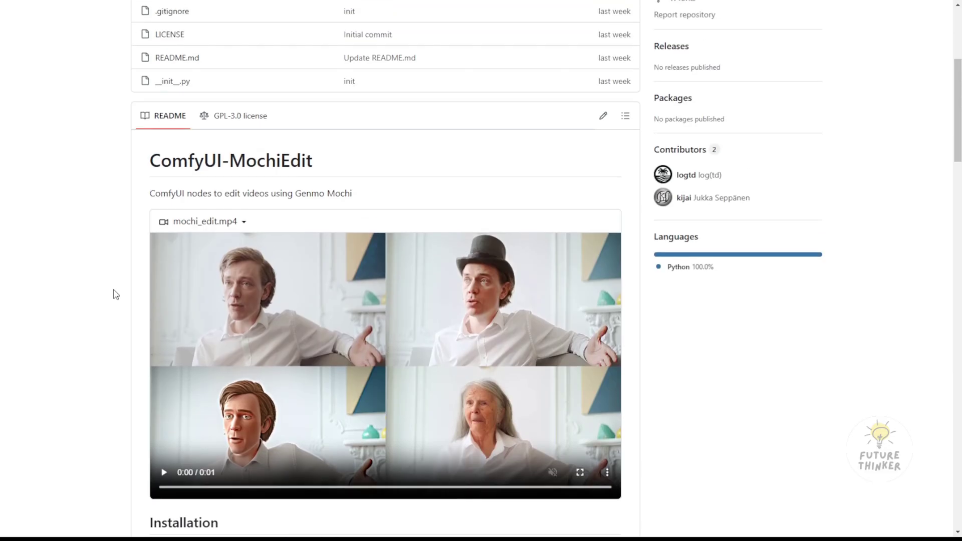
scroll(126, 293, up, 1)
Play the mochi_edit.mp4 demo video and scroll down to the README's Installation section
scroll(200, 291, down, 2)
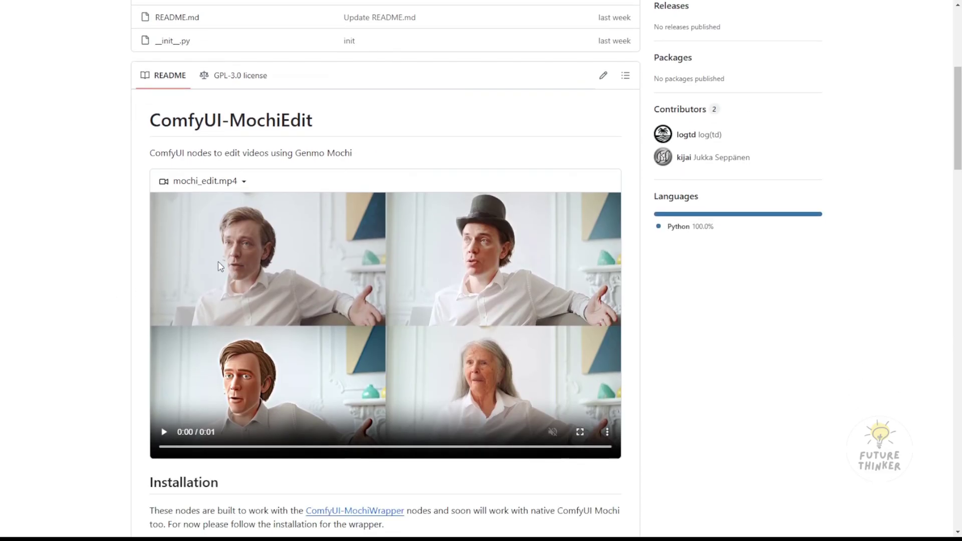
click(164, 438)
scroll(164, 439, down, 2)
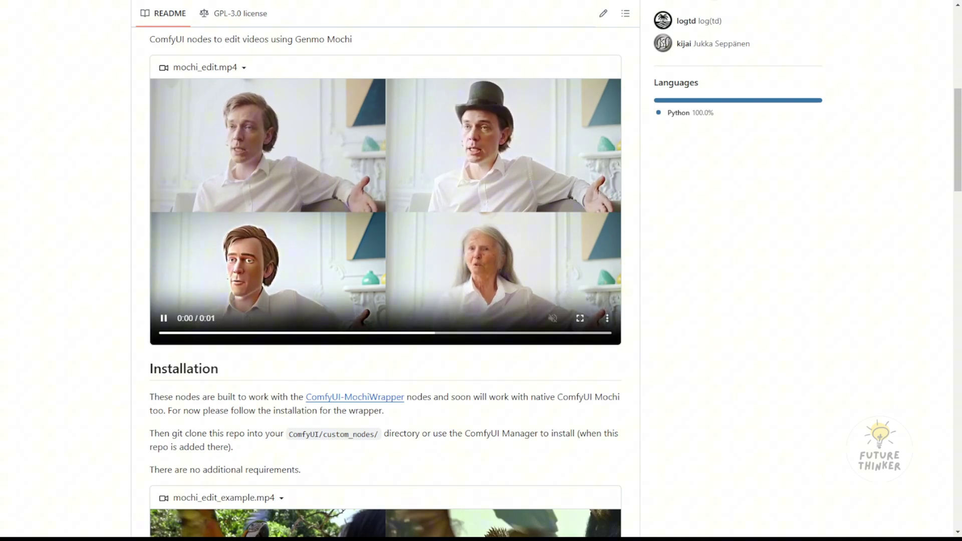
scroll(310, 392, down, 5)
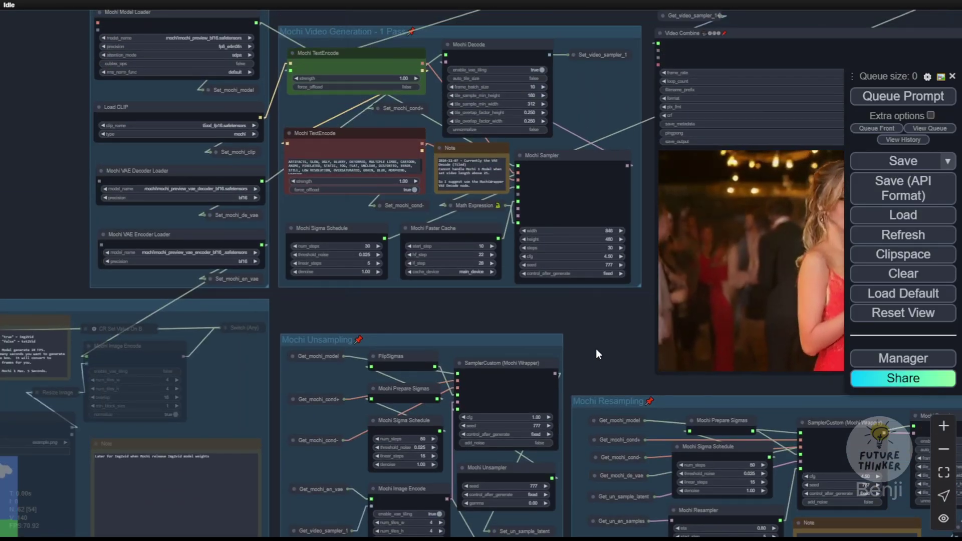
scroll(596, 349, down, 3)
scroll(597, 349, up, 2)
drag(596, 348, 337, 277)
scroll(550, 185, up, 3)
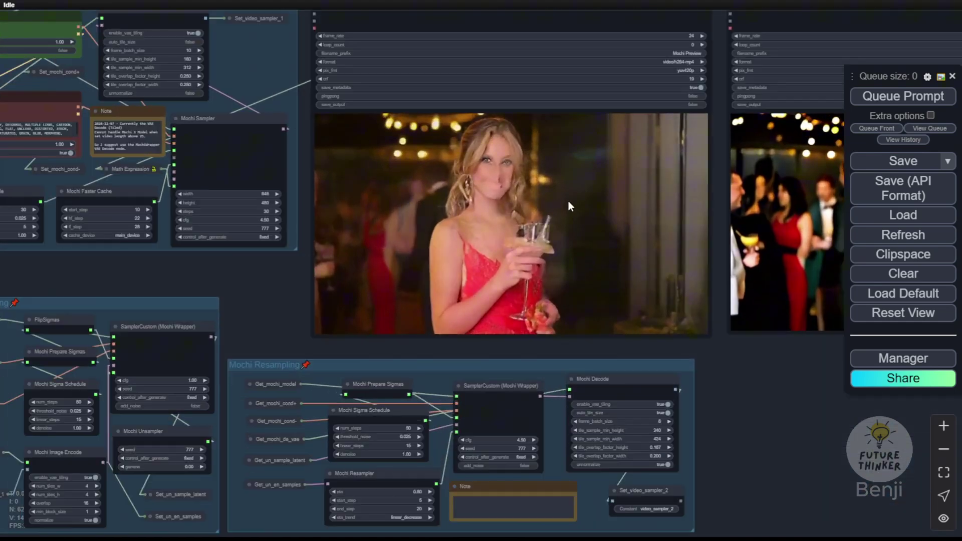
scroll(506, 167, up, 4)
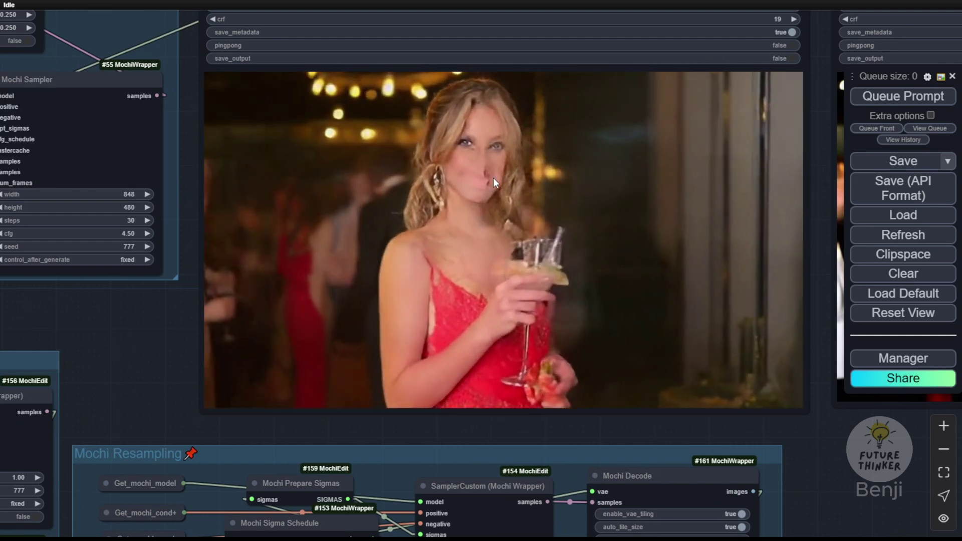
scroll(777, 431, down, 5)
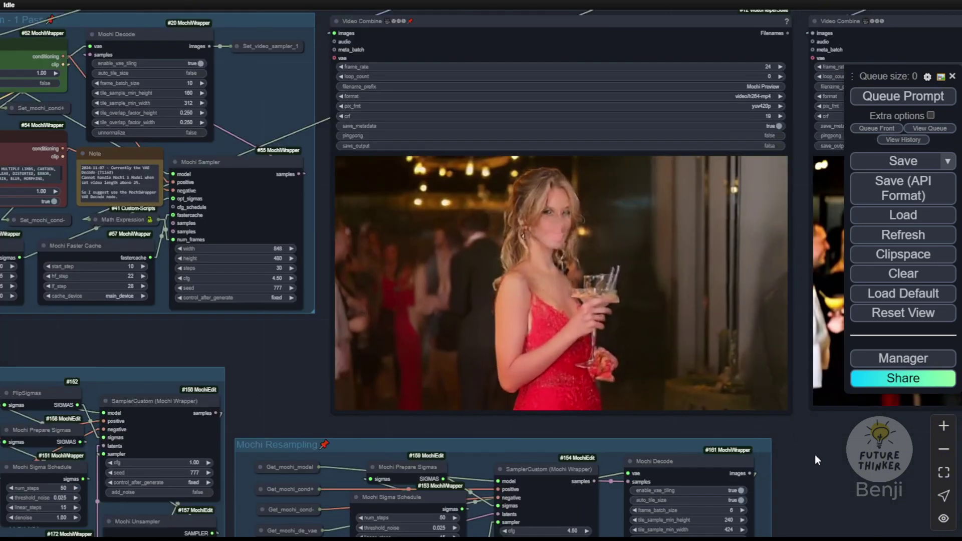
scroll(338, 426, up, 4)
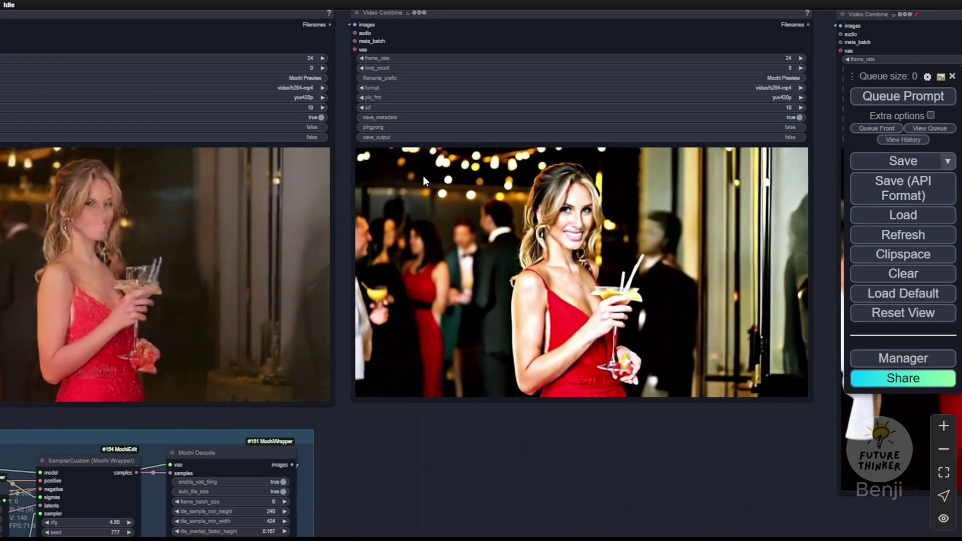
Play the resampled clip's Video Combine preview and widen the view over both previews
right_click(537, 232)
click(553, 168)
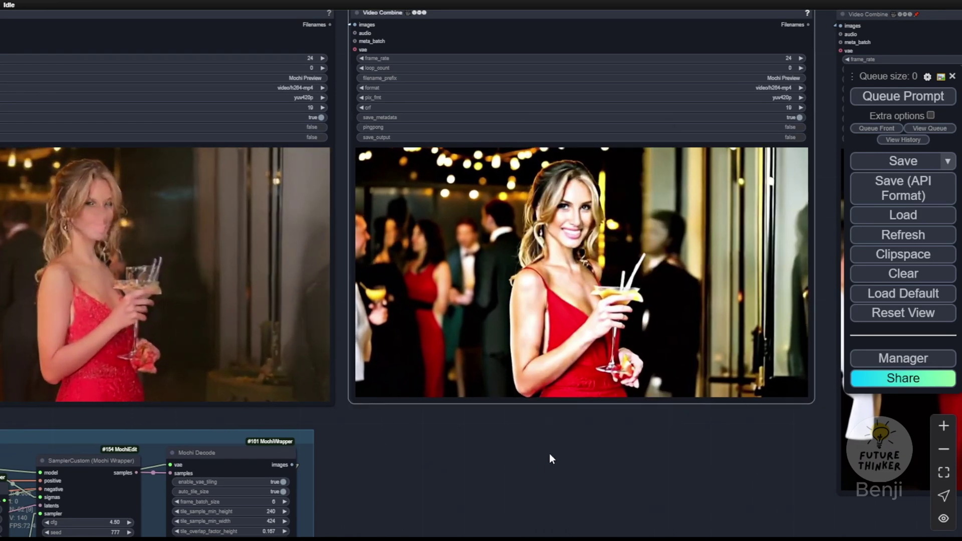
drag(416, 464, 489, 458)
scroll(467, 459, down, 1)
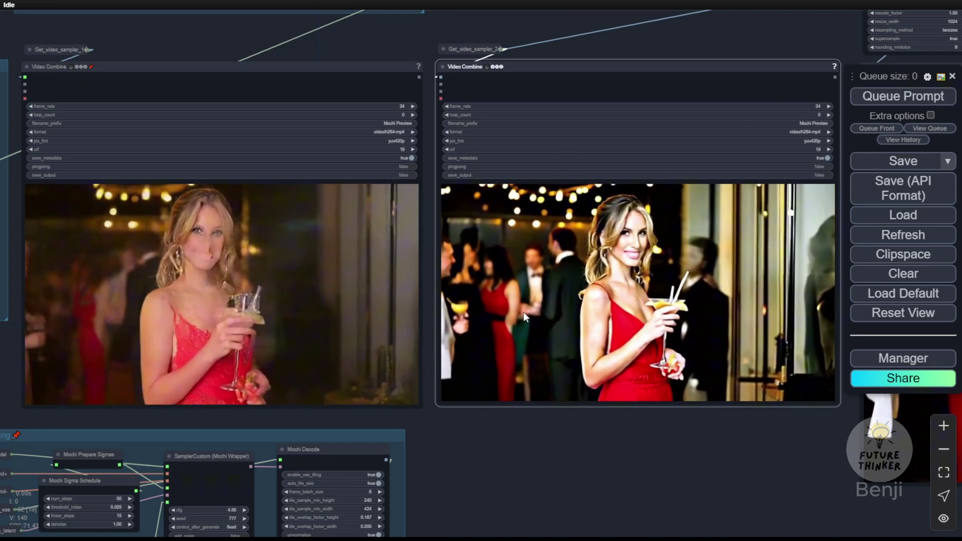
scroll(178, 287, up, 2)
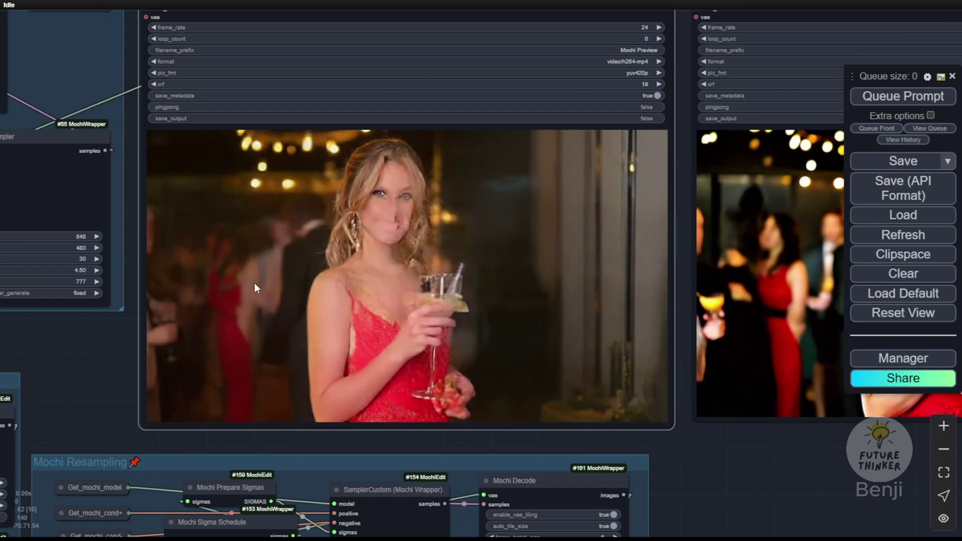
Resume the resampled preview again and centre both video outputs on screen
drag(641, 331, 250, 368)
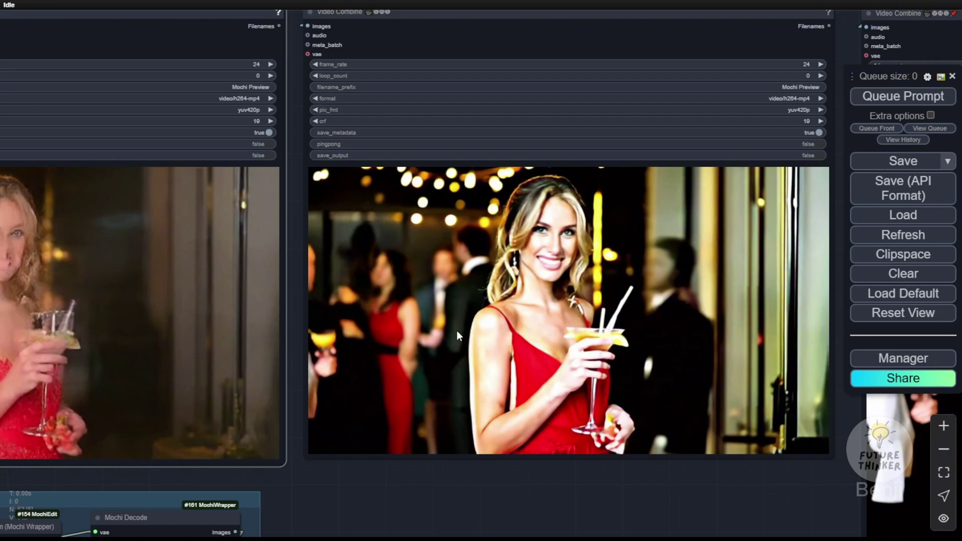
right_click(482, 344)
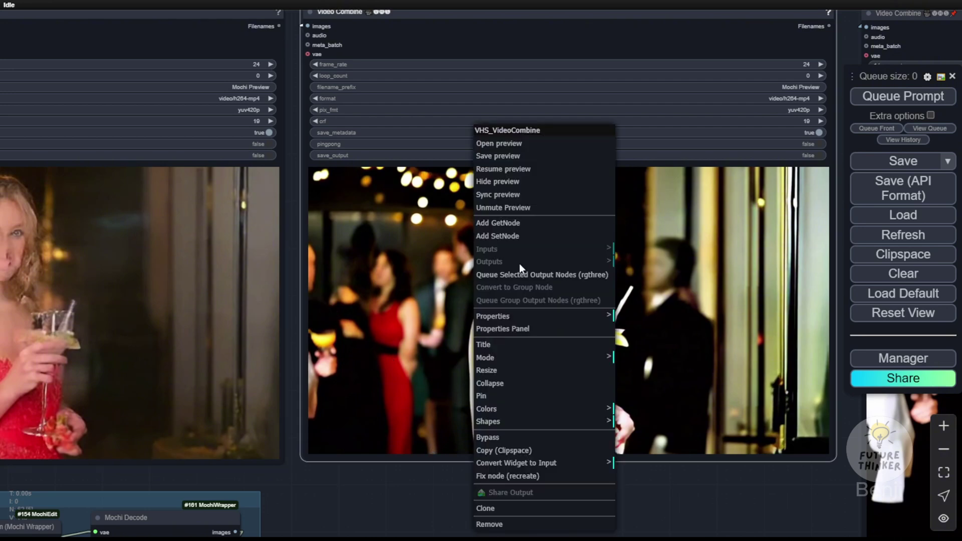
click(524, 173)
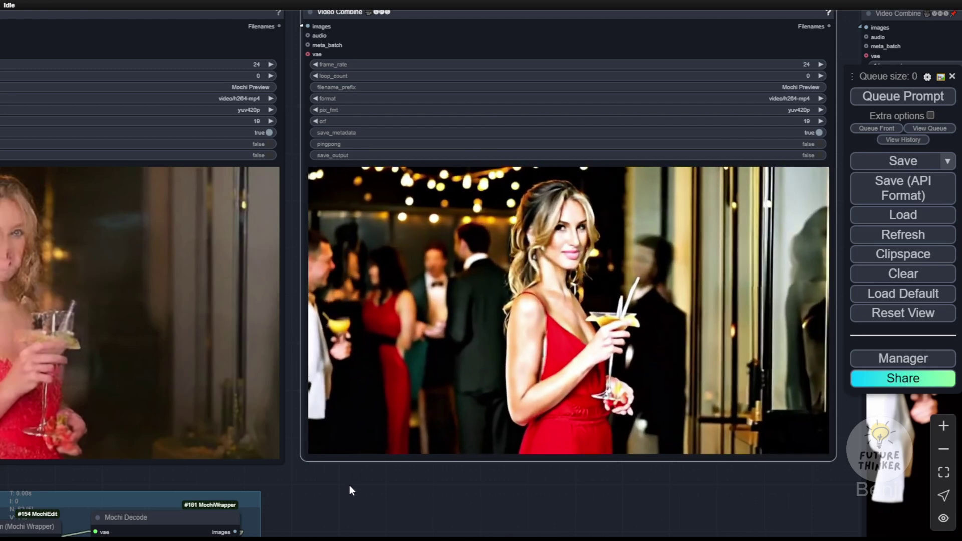
scroll(350, 487, down, 4)
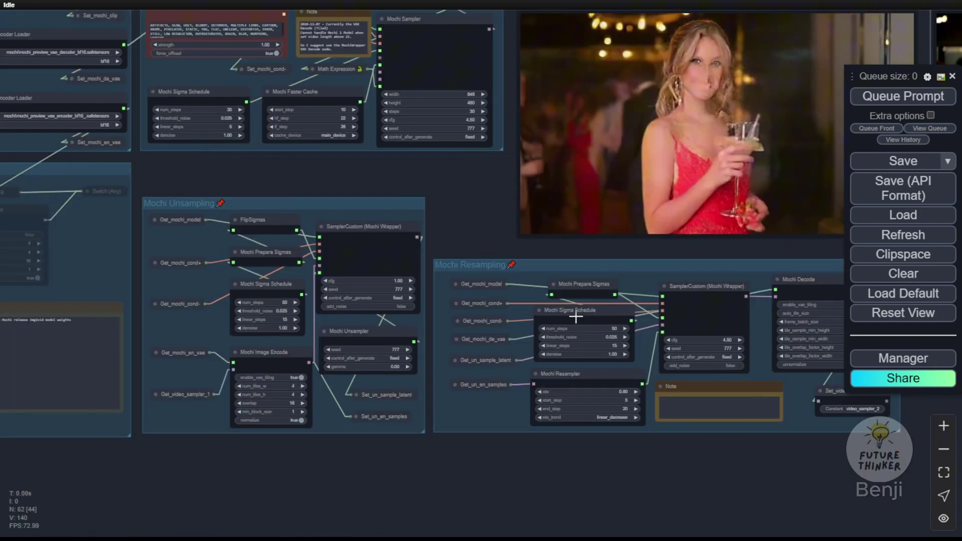
drag(578, 496, 203, 512)
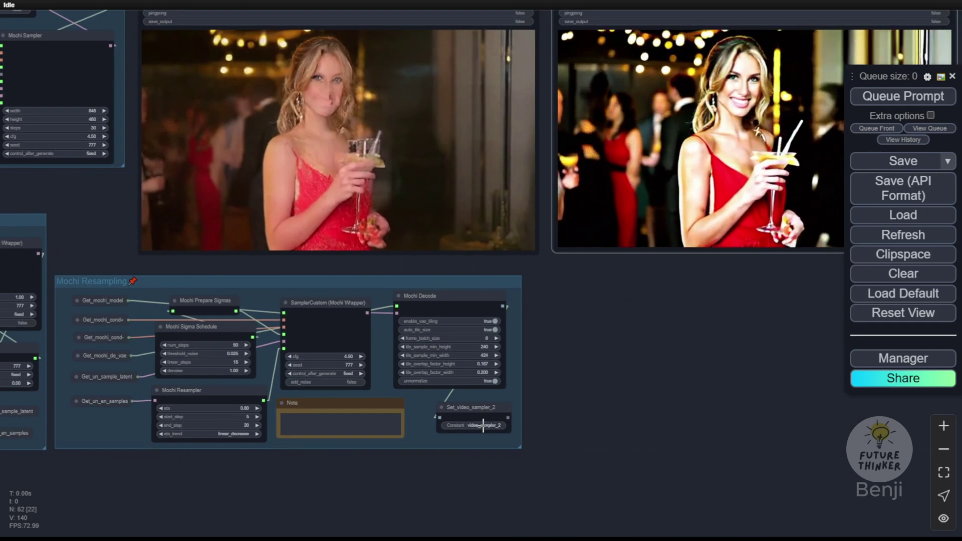
drag(633, 359, 496, 506)
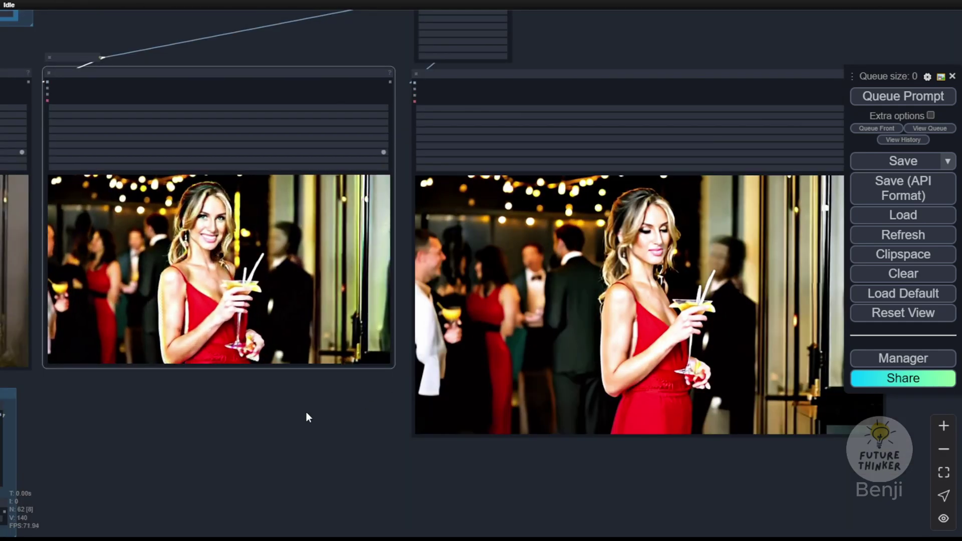
Resume the upscaled clip's preview and inspect the CR Upscale Image node feeding it
drag(307, 416, 202, 387)
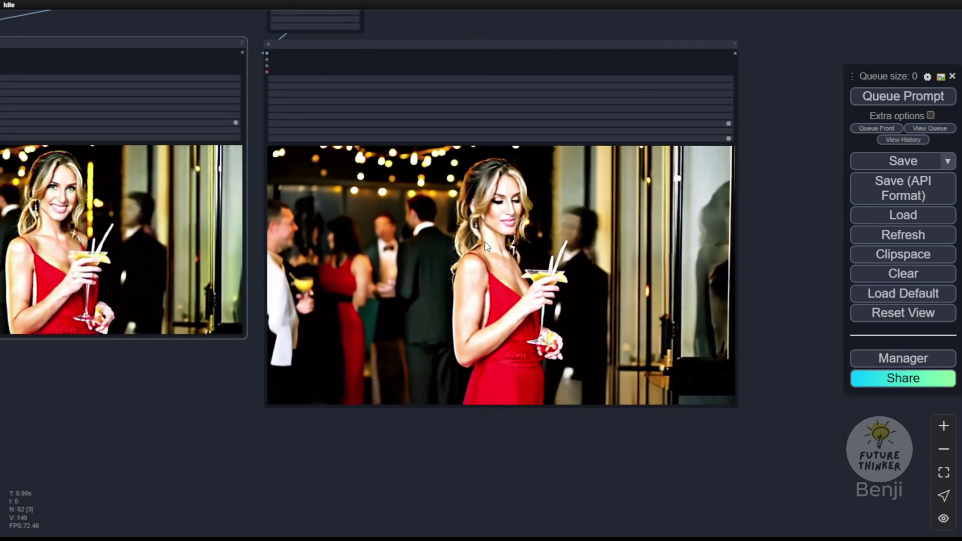
right_click(483, 154)
click(529, 196)
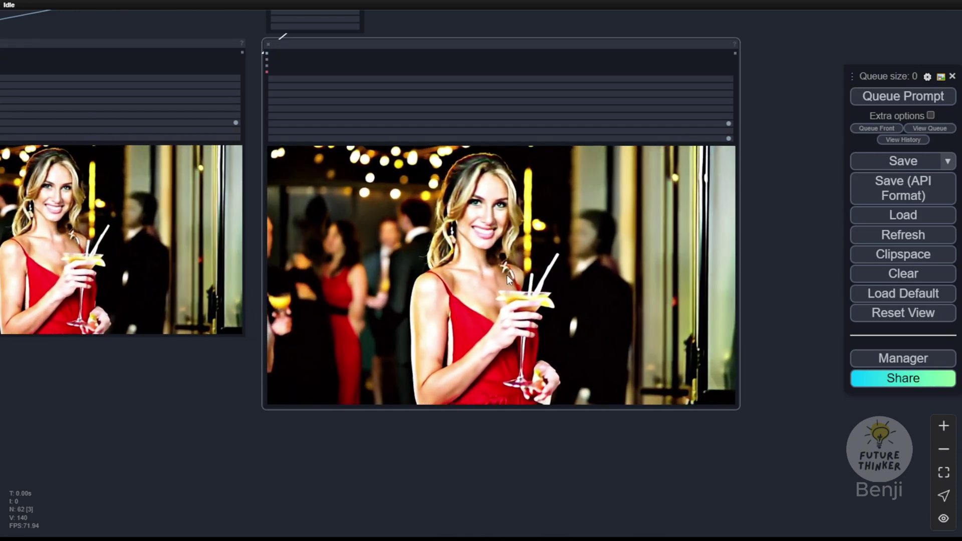
scroll(500, 255, up, 1)
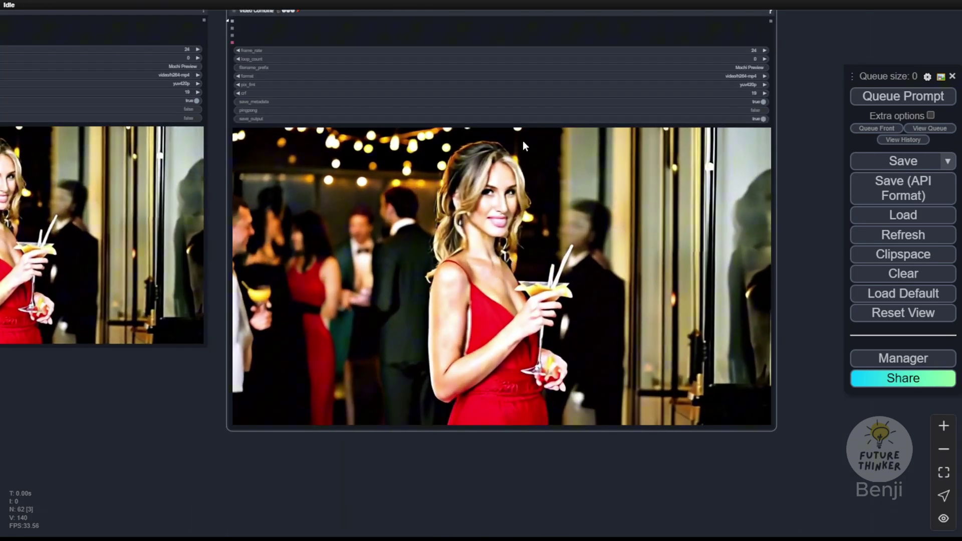
drag(822, 74, 817, 221)
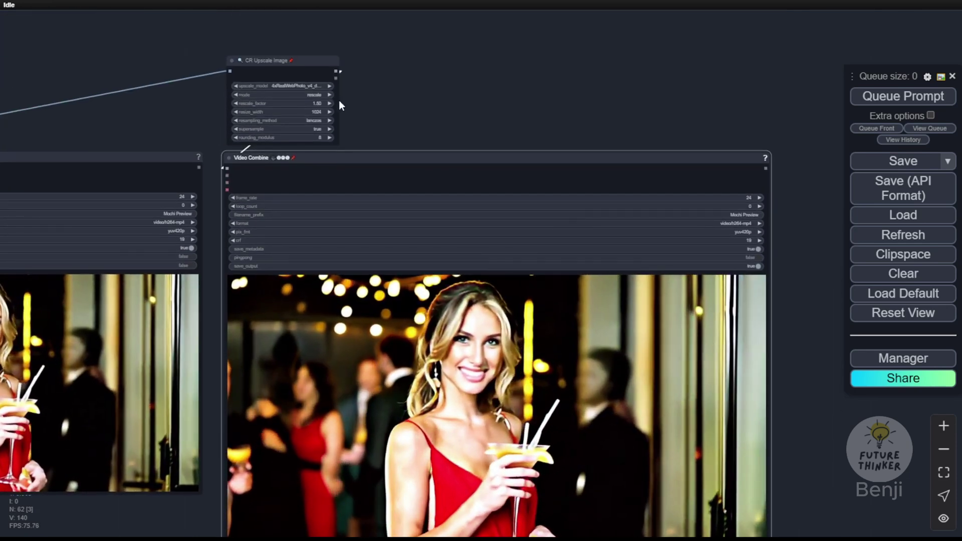
drag(545, 116, 536, 15)
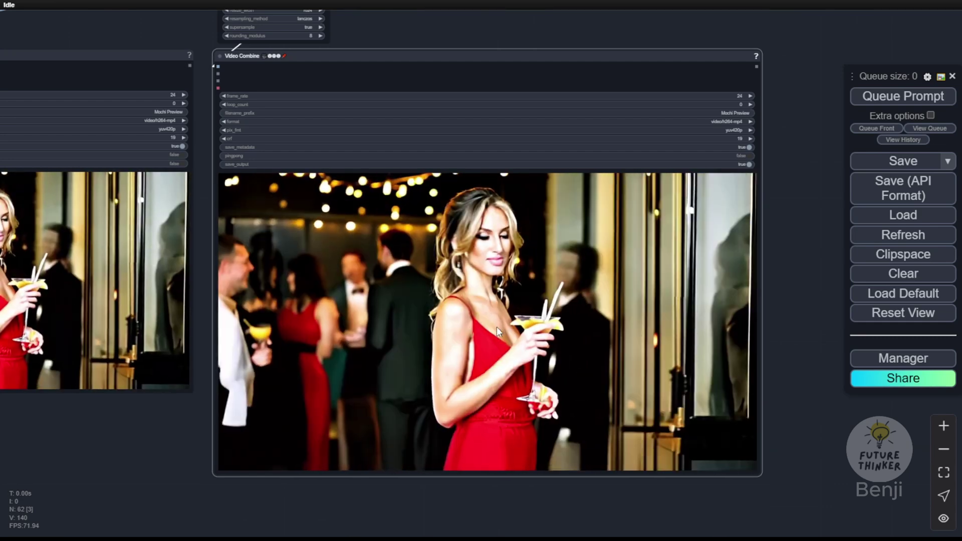
Pan across the output previews to show the original and resampled clips side by side
scroll(498, 326, up, 9)
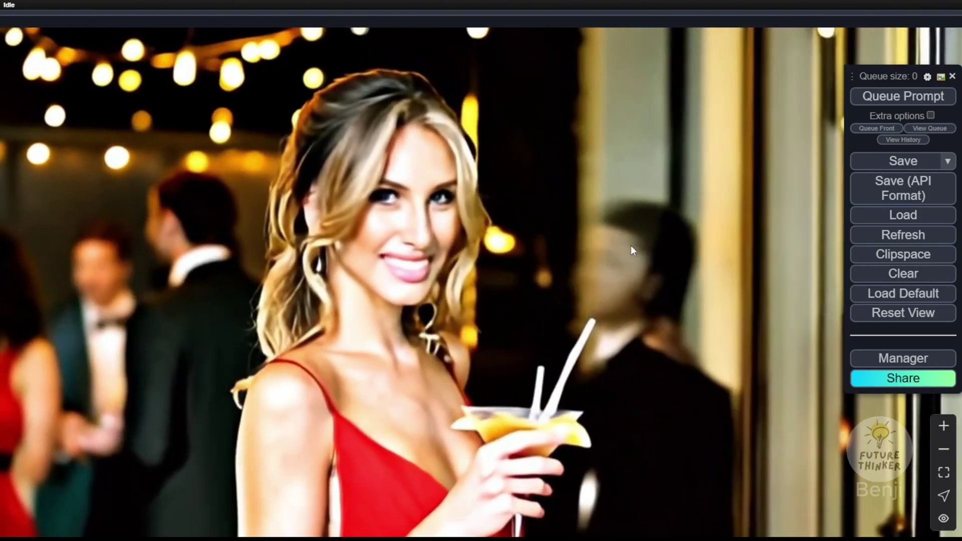
scroll(698, 301, down, 9)
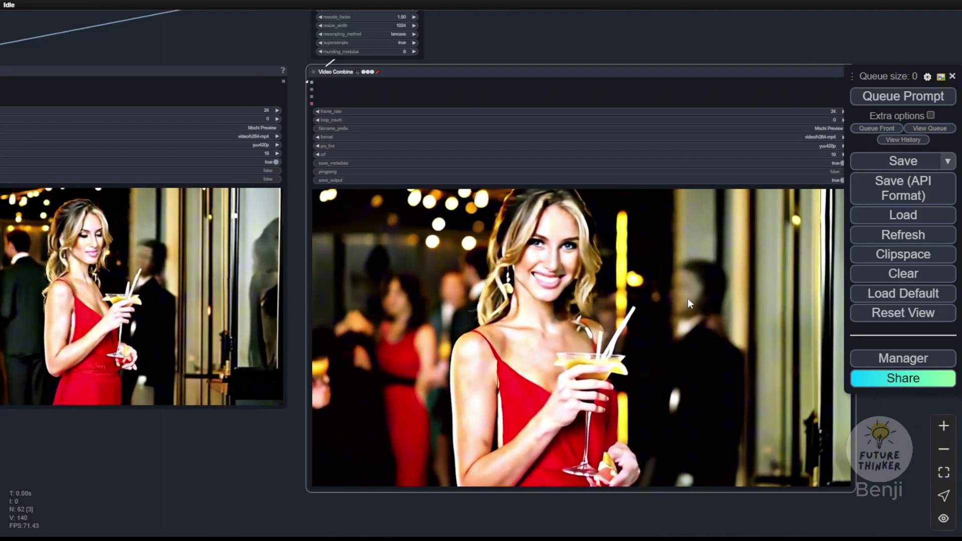
scroll(266, 462, down, 3)
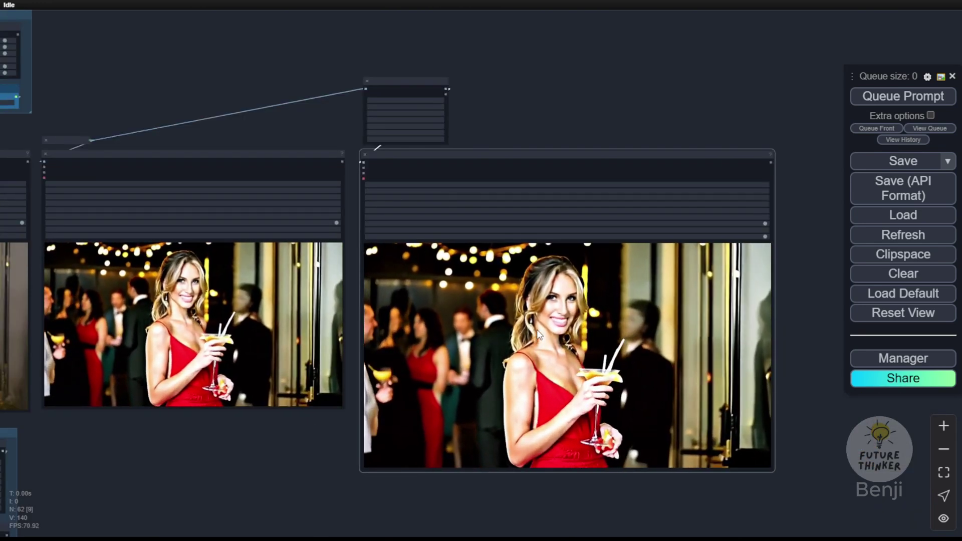
drag(245, 449, 461, 451)
scroll(482, 287, up, 3)
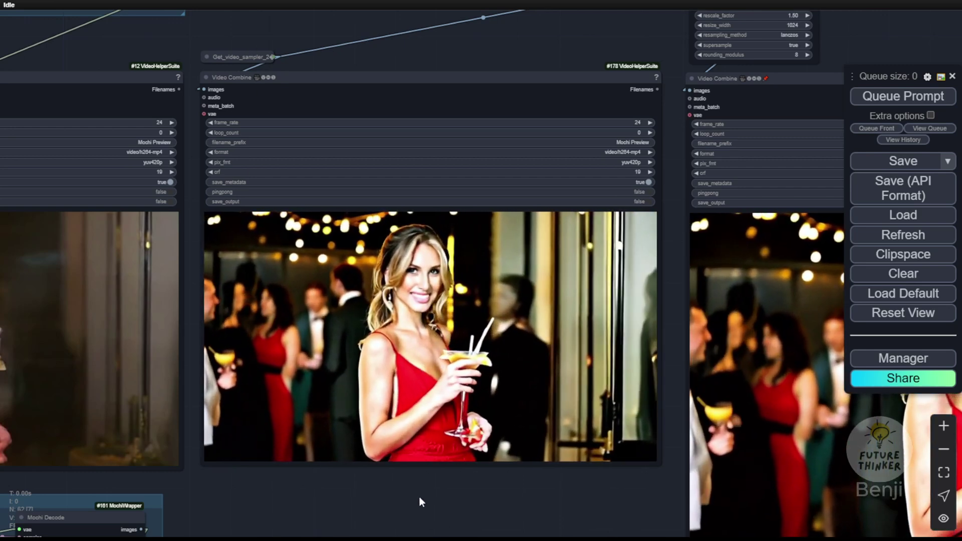
scroll(381, 483, down, 3)
drag(367, 494, 546, 421)
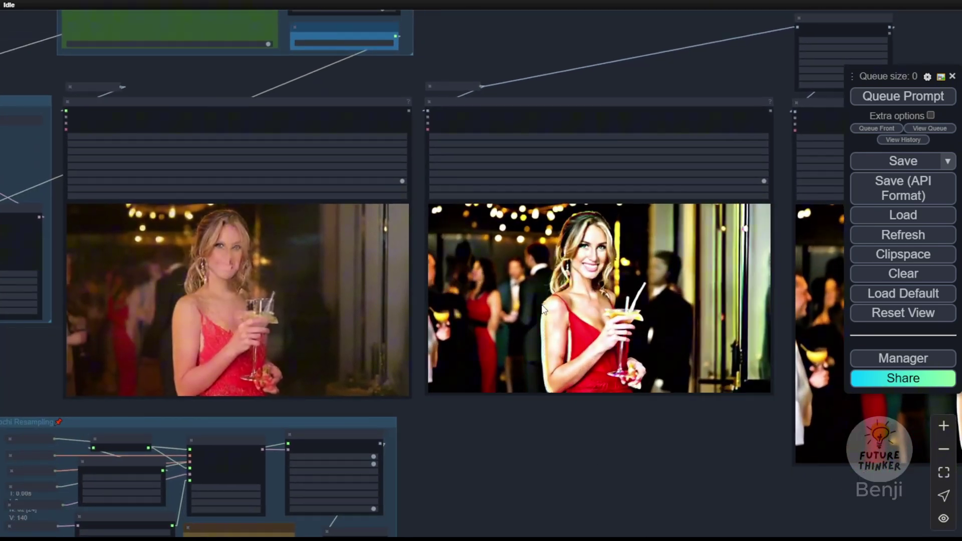
scroll(546, 311, up, 1)
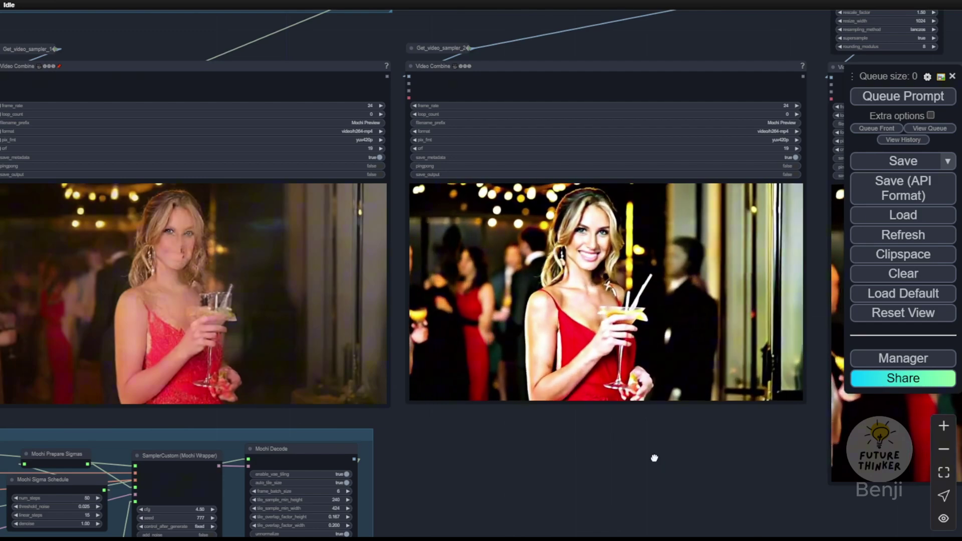
drag(655, 458, 708, 471)
Select the original clip's Video Combine node and move the view to the Mochi Unsampling and Resampling groups
click(426, 347)
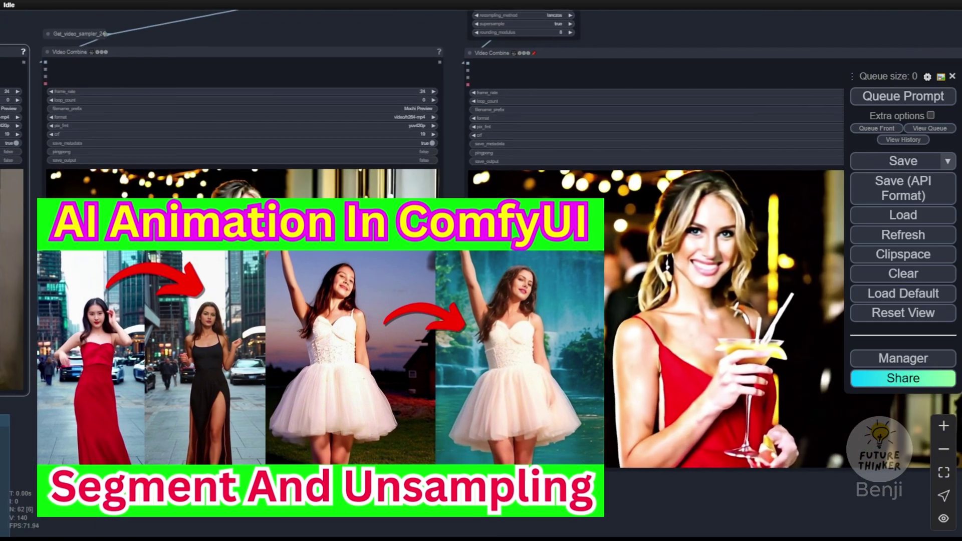
drag(625, 384, 492, 353)
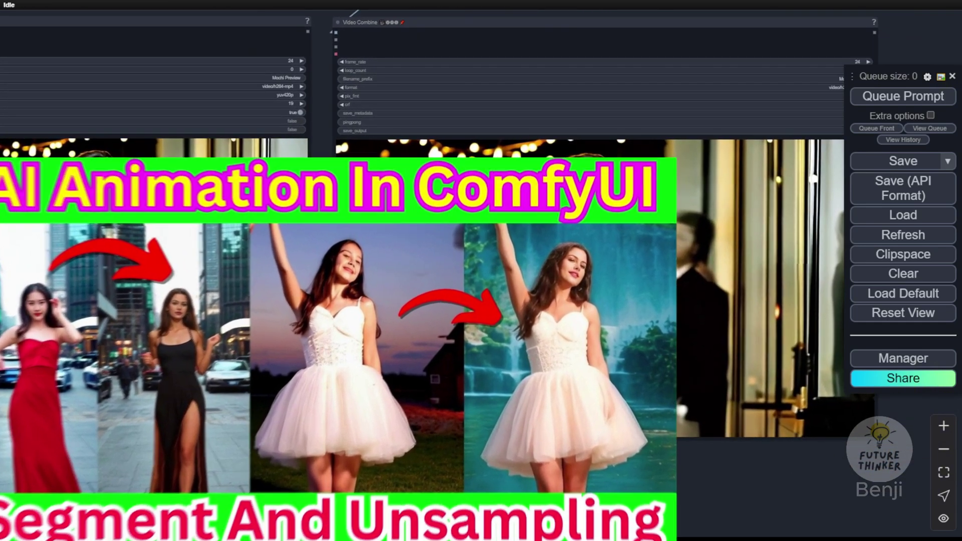
scroll(492, 347, down, 2)
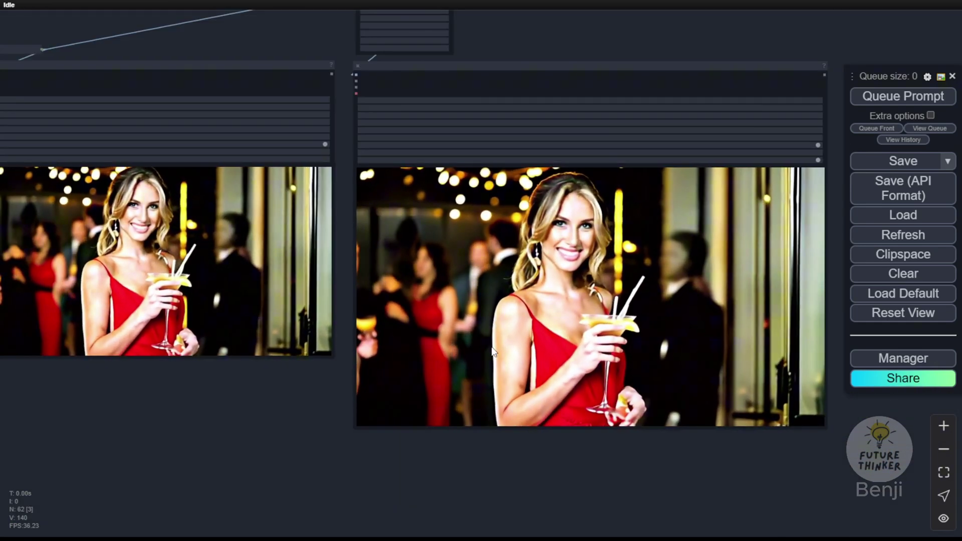
drag(557, 38, 503, 75)
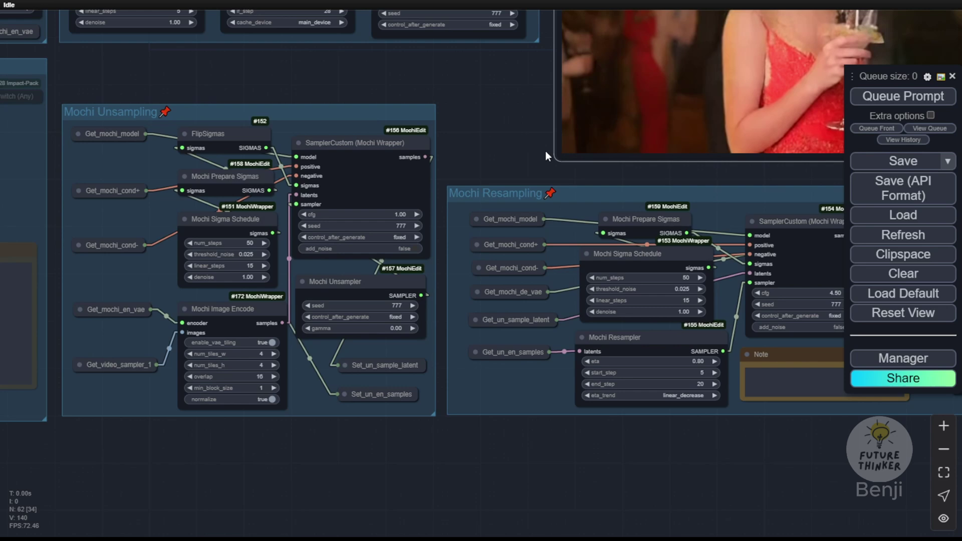
Zoom into the Mochi Video Generation group to inspect the Mochi Sigma Schedule and Mochi Sampler settings
scroll(545, 151, down, 1)
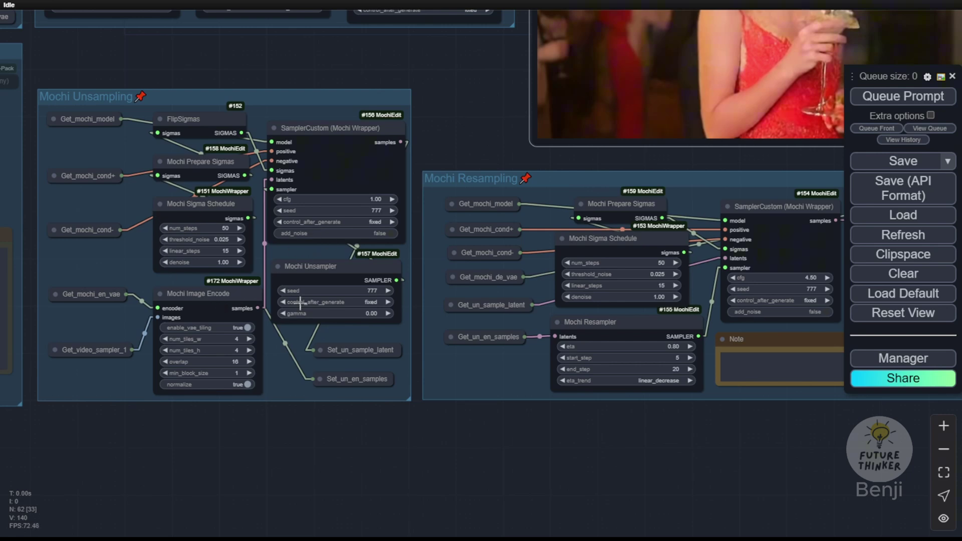
scroll(372, 195, up, 6)
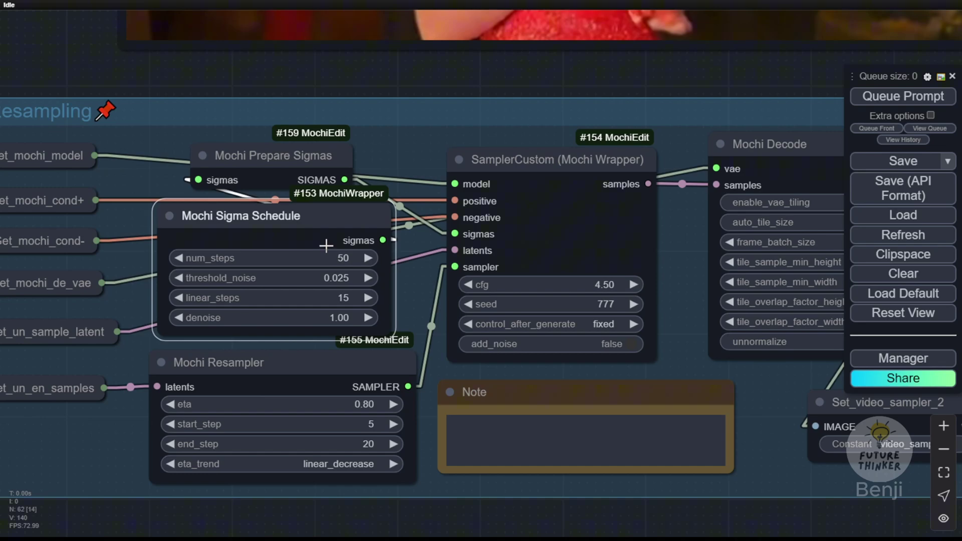
scroll(324, 284, down, 5)
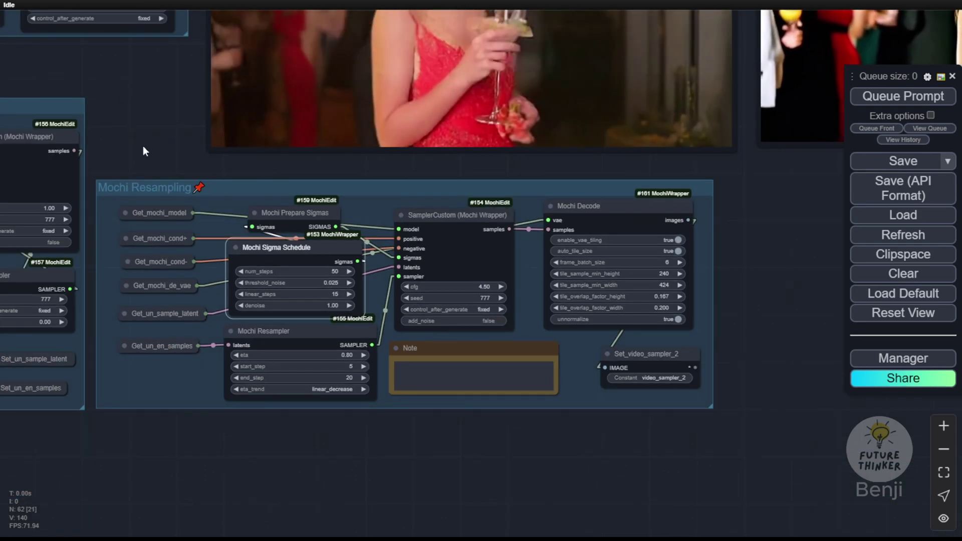
drag(121, 103, 416, 297)
scroll(515, 414, up, 3)
drag(515, 414, 555, 441)
Pan past the Mochi Resampling group and zoom to the Control Panel group
scroll(544, 401, up, 6)
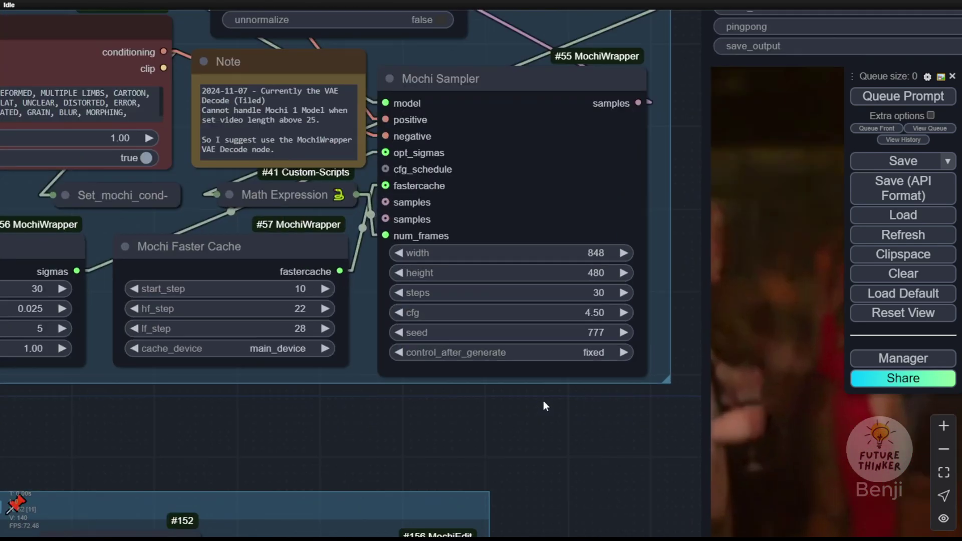
scroll(574, 299, up, 2)
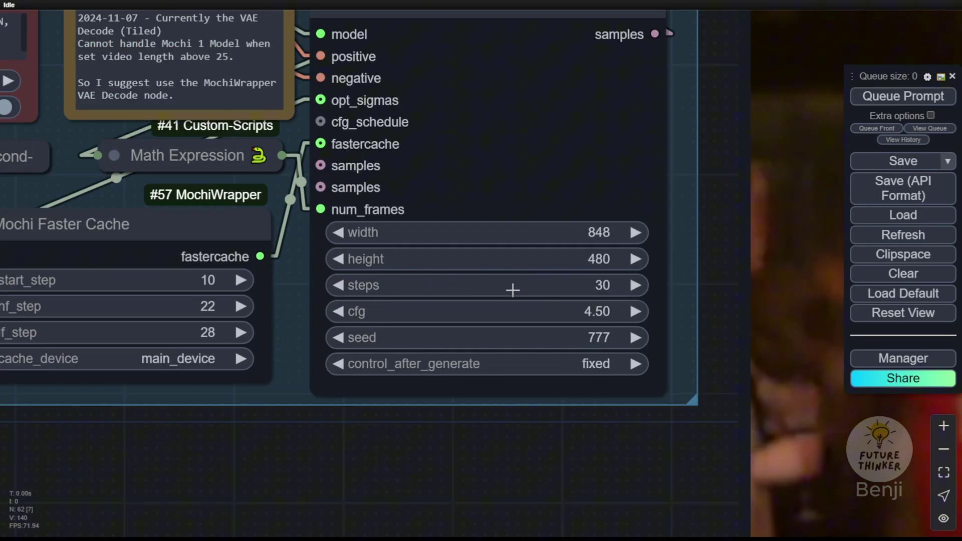
scroll(628, 388, down, 4)
scroll(631, 420, up, 3)
drag(632, 420, 509, 181)
scroll(589, 177, up, 2)
scroll(589, 177, up, 2)
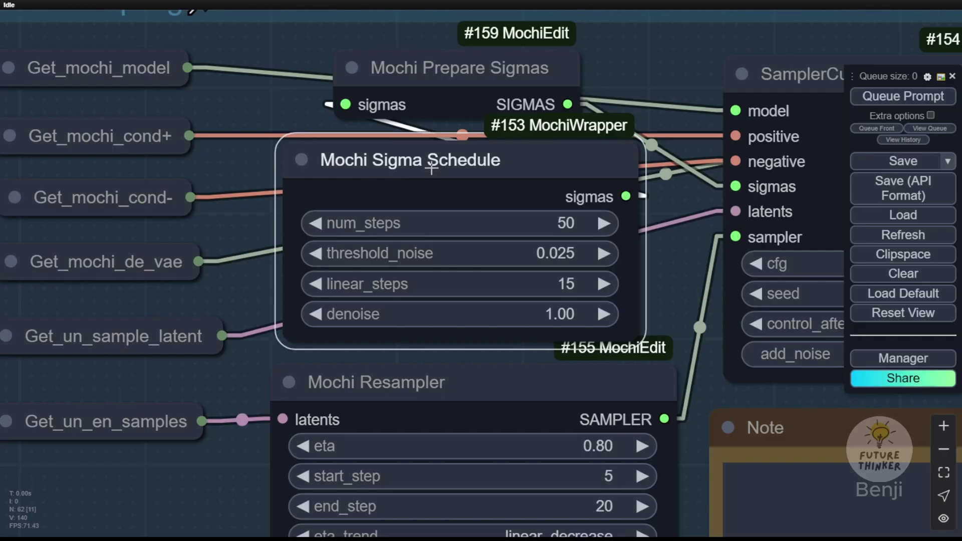
scroll(511, 207, down, 3)
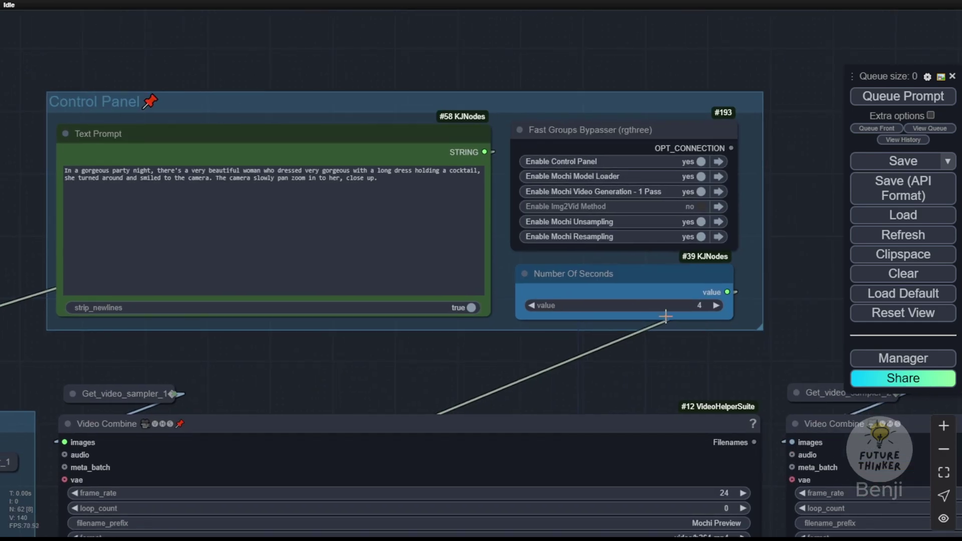
Review the Control Panel's full text prompt and bypass toggles, then frame the original, resampled and upscaled previews
scroll(648, 317, up, 3)
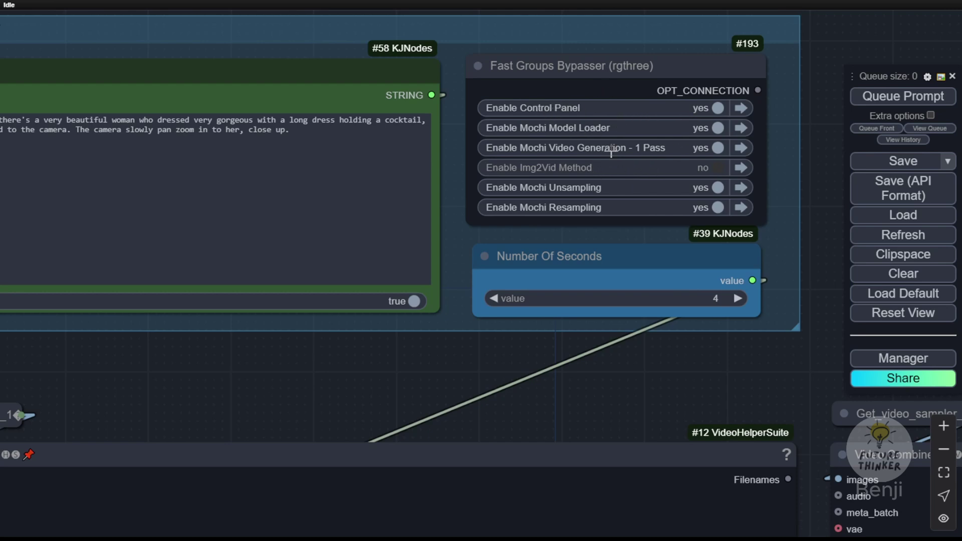
scroll(488, 348, down, 3)
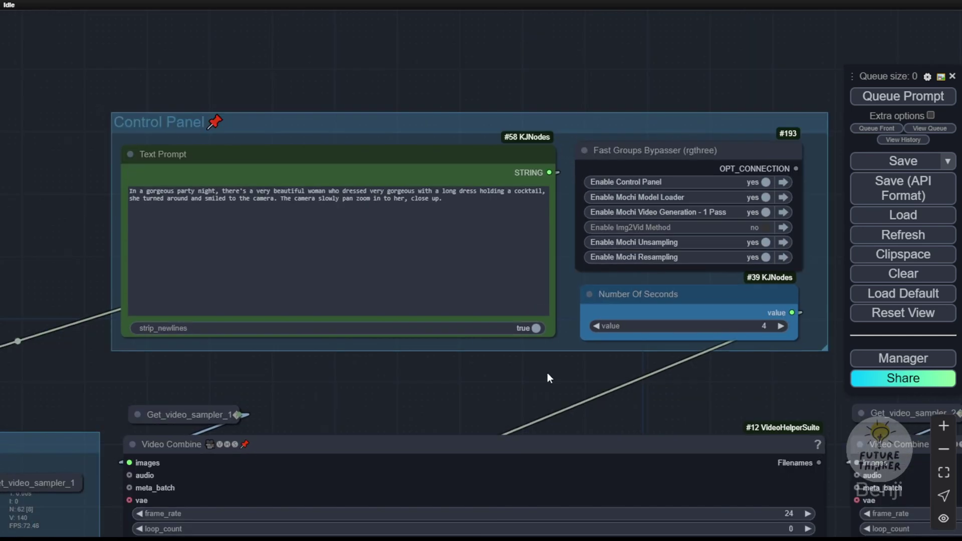
drag(547, 378, 516, 340)
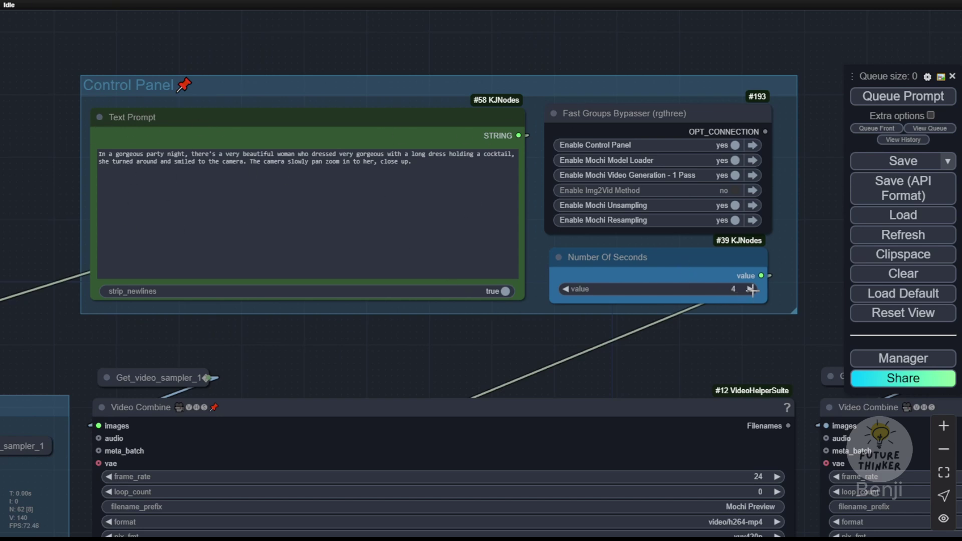
scroll(752, 295, down, 15)
drag(529, 439, 424, 507)
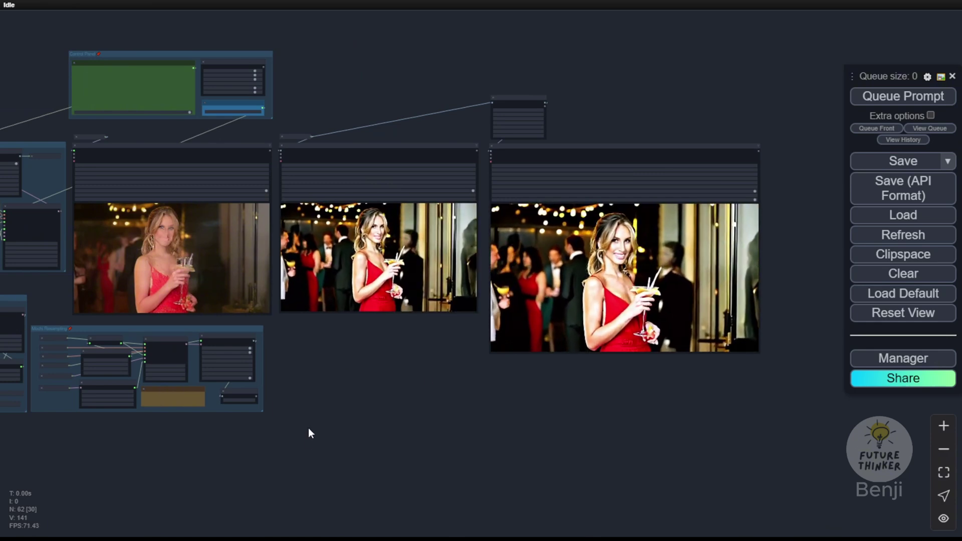
Zoom and pan the jungle workflow to its Mochi Model Loader and 1-Pass generation groups
scroll(409, 266, up, 3)
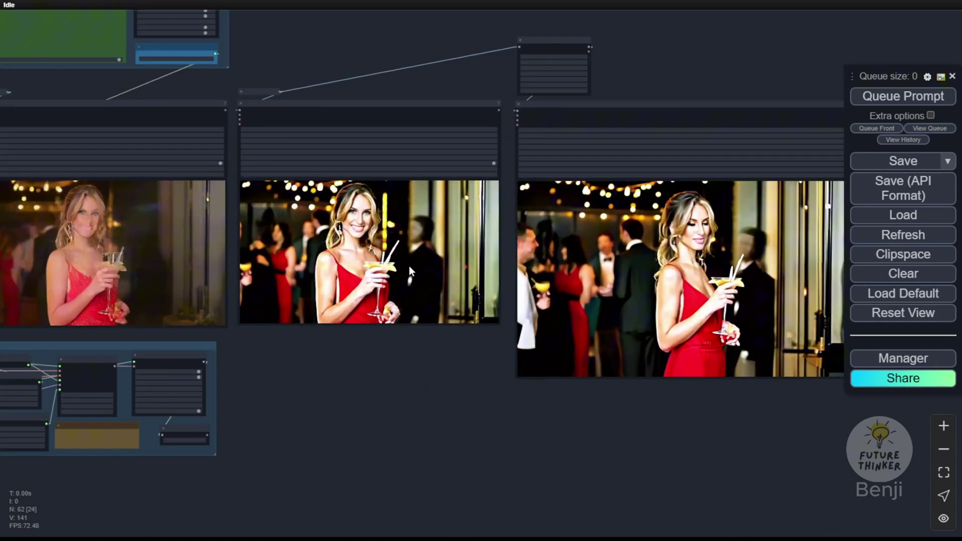
scroll(345, 233, up, 3)
scroll(375, 277, down, 2)
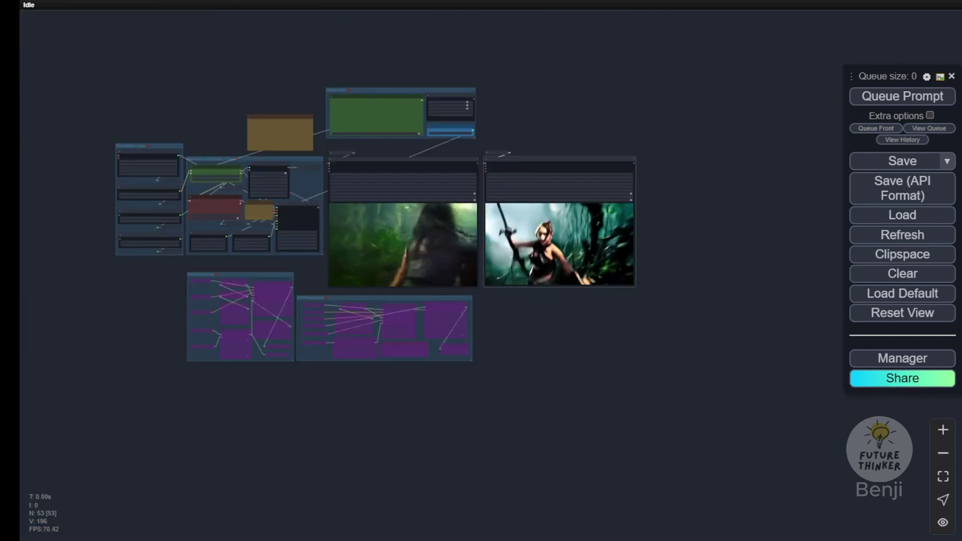
scroll(446, 141, up, 5)
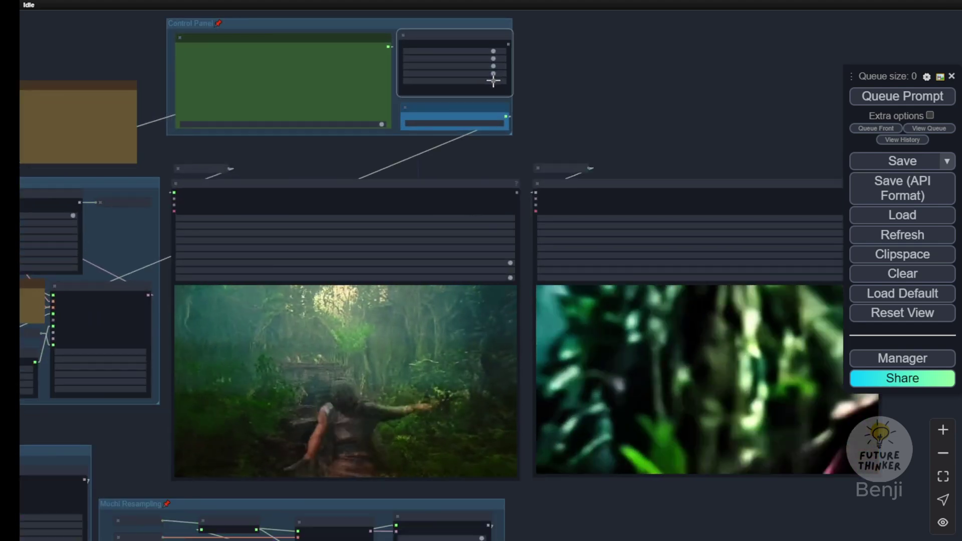
scroll(553, 125, down, 3)
drag(556, 125, 687, 51)
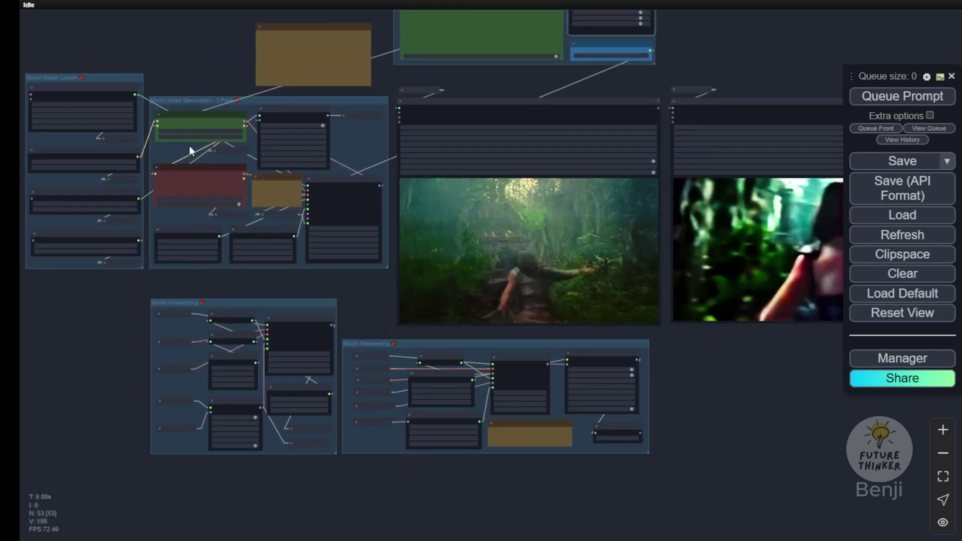
scroll(97, 77, up, 5)
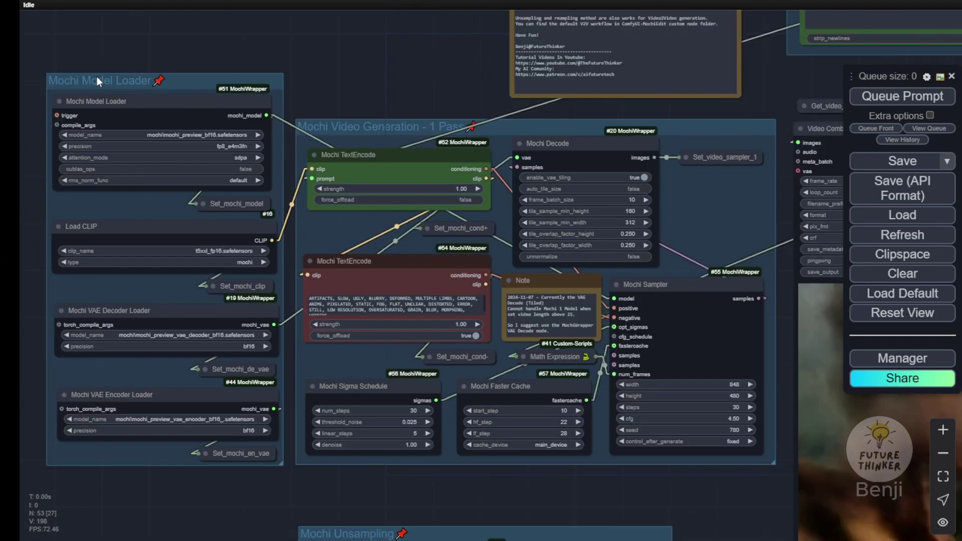
drag(318, 70, 429, 69)
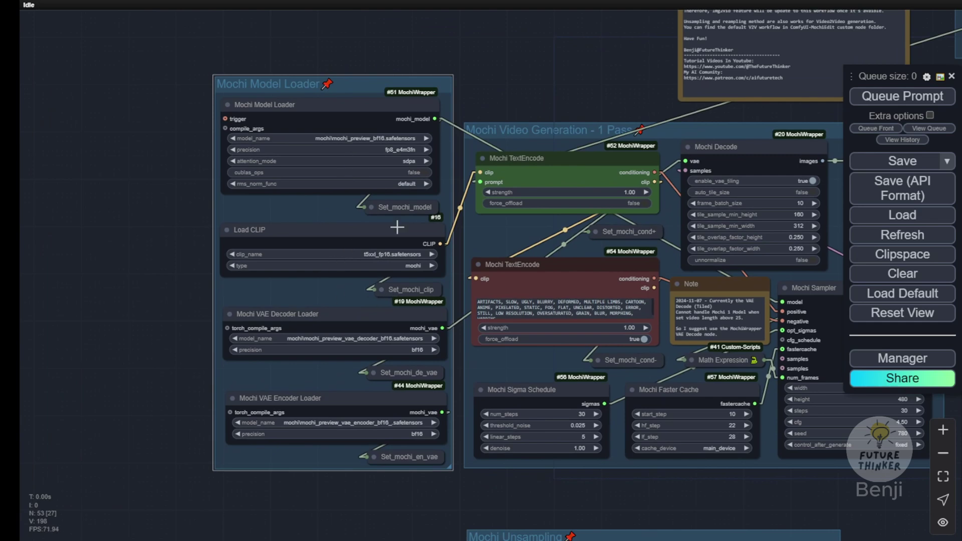
scroll(397, 225, up, 3)
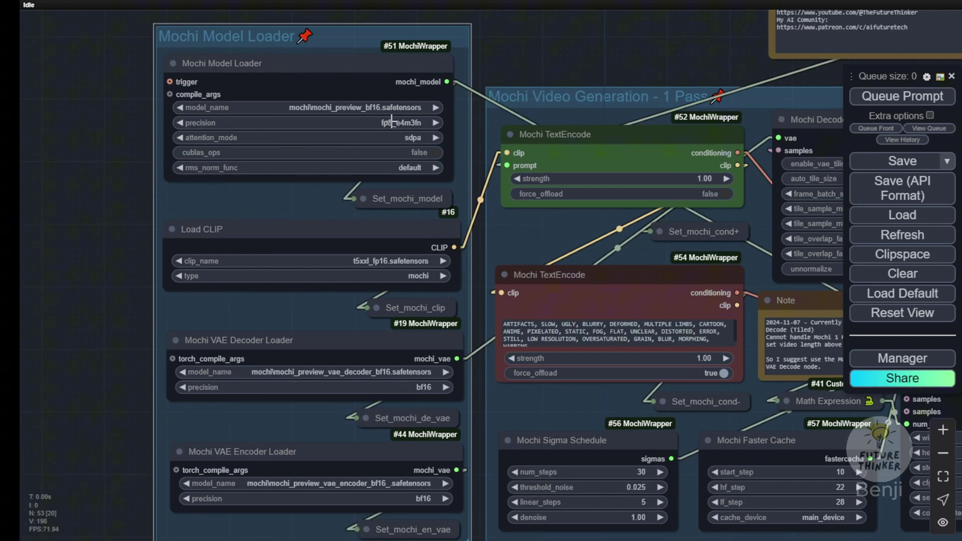
click(286, 245)
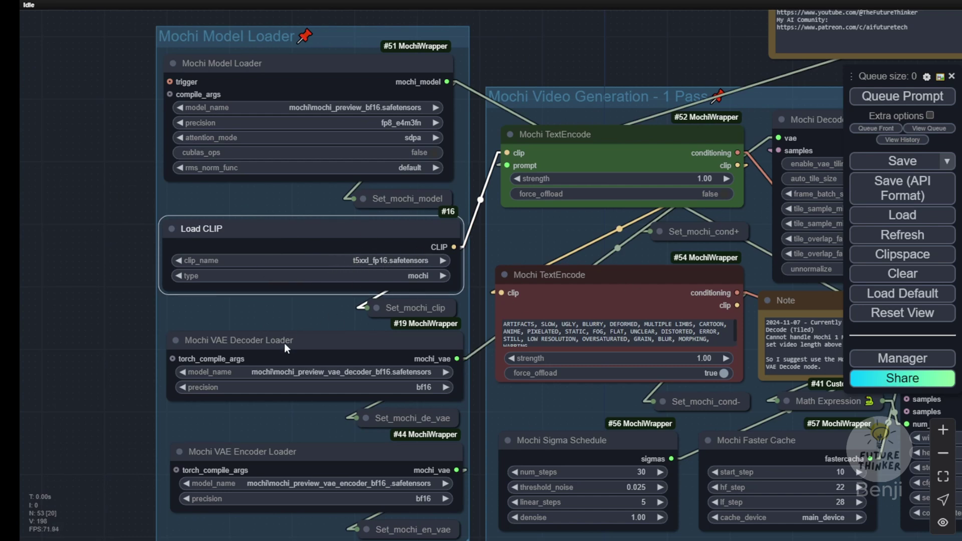
drag(314, 430, 280, 274)
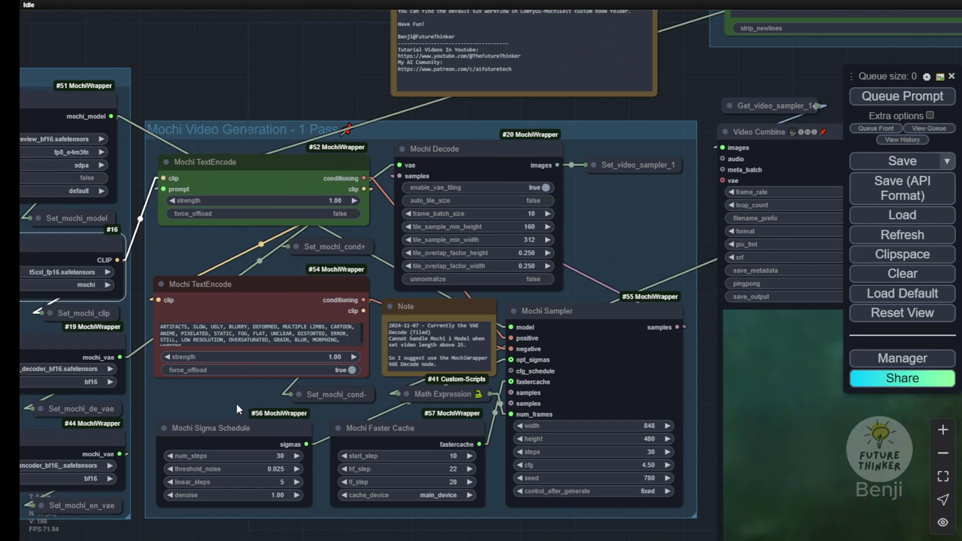
drag(238, 409, 243, 361)
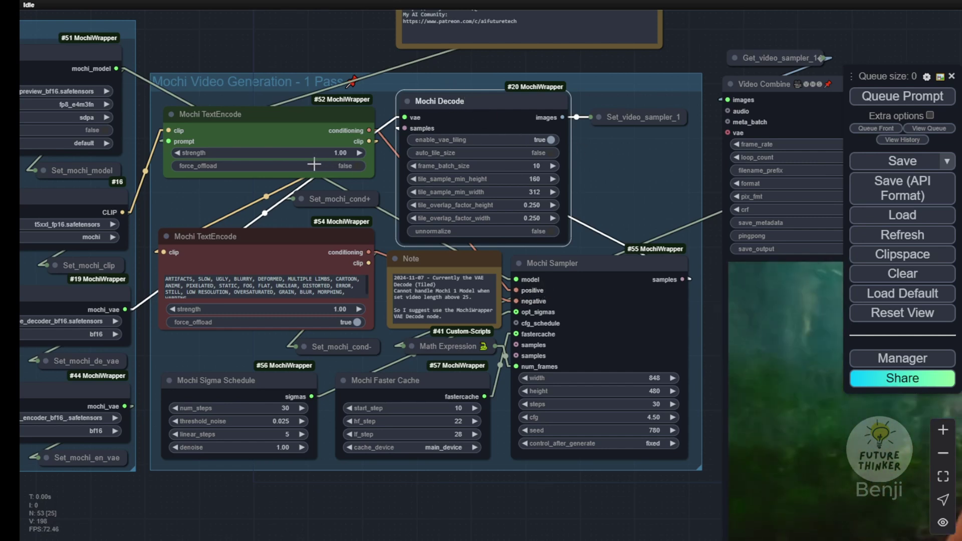
click(257, 125)
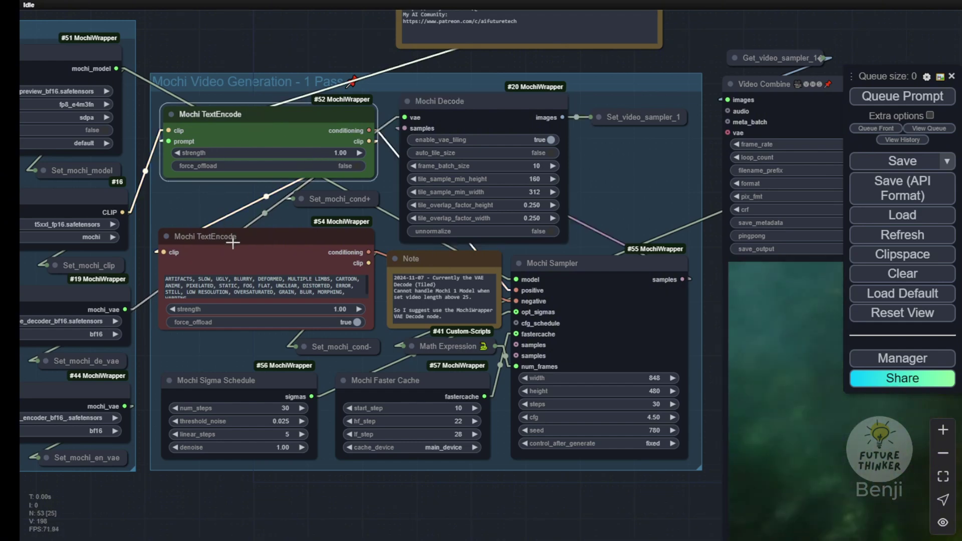
scroll(290, 269, up, 5)
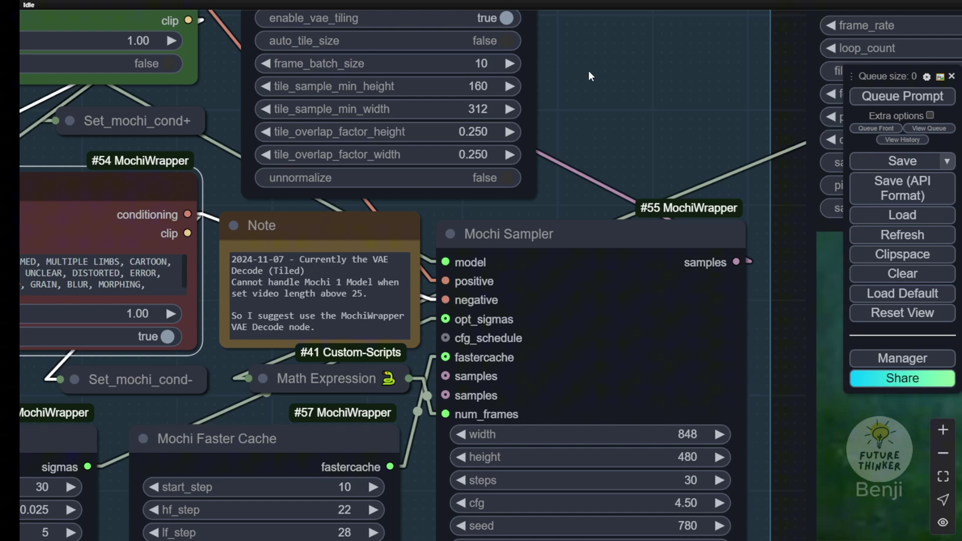
drag(607, 72, 590, 198)
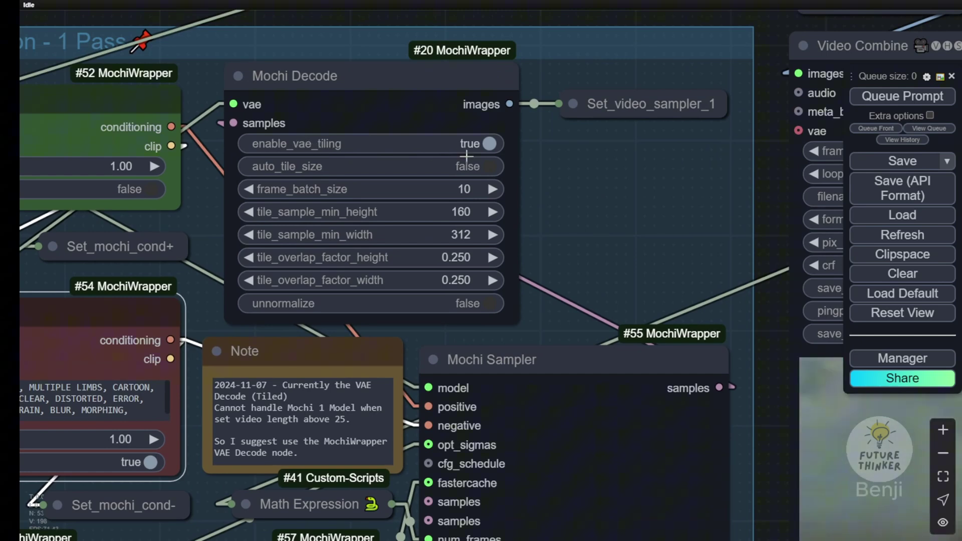
scroll(417, 124, down, 8)
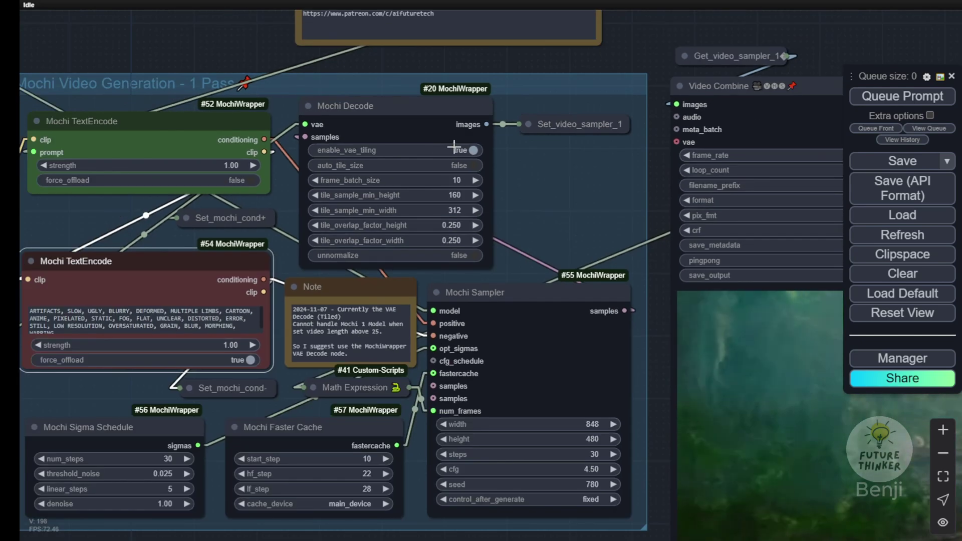
scroll(532, 166, up, 4)
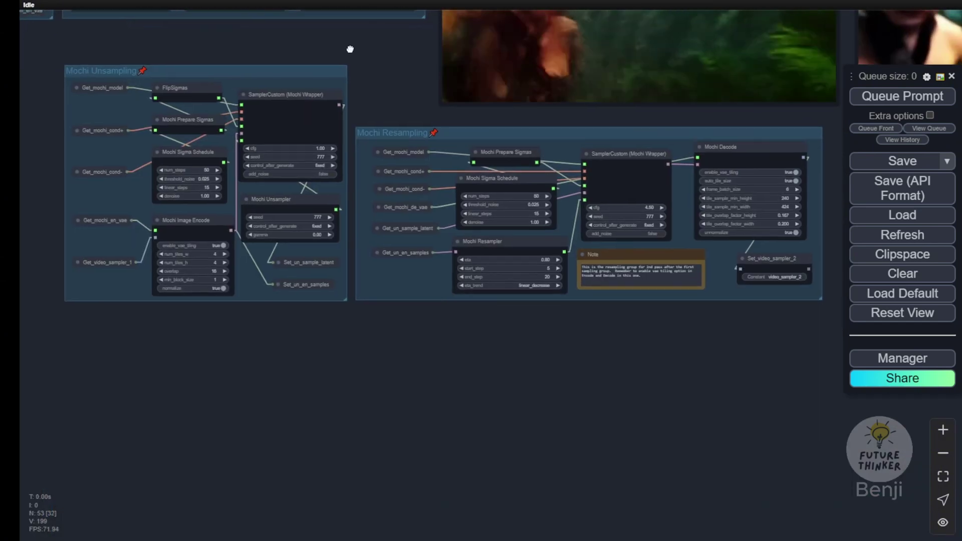
Expand the collapsed Get_video_sampler_1 node with Alt+C, framing both Unsampling and Resampling groups
scroll(320, 72, up, 4)
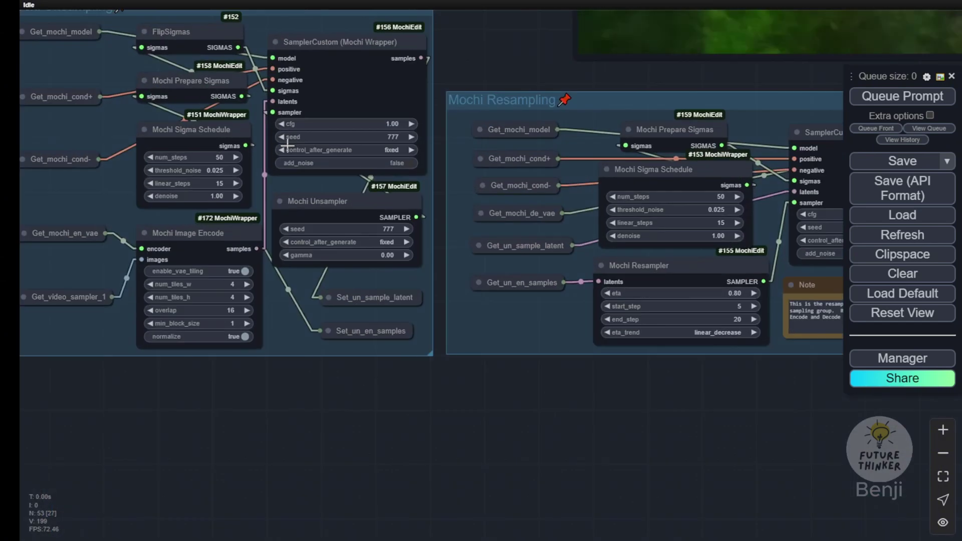
drag(290, 345, 370, 442)
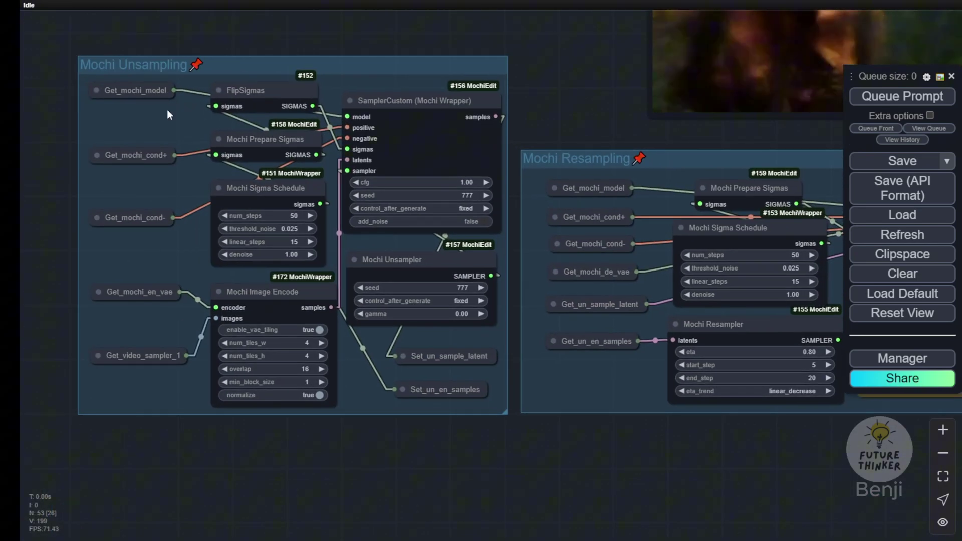
click(128, 357)
key(alt+c)
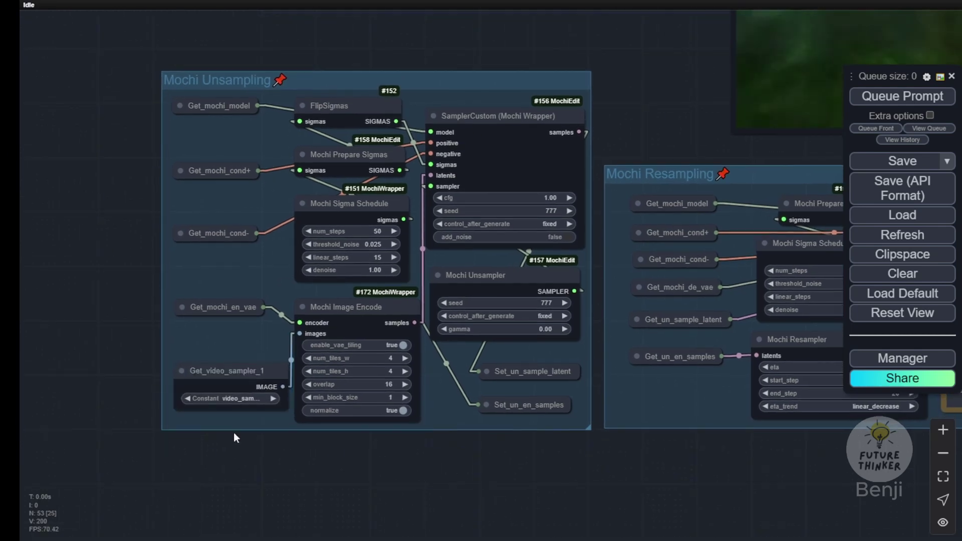
scroll(220, 416, up, 5)
scroll(233, 344, down, 5)
drag(435, 239, 291, 275)
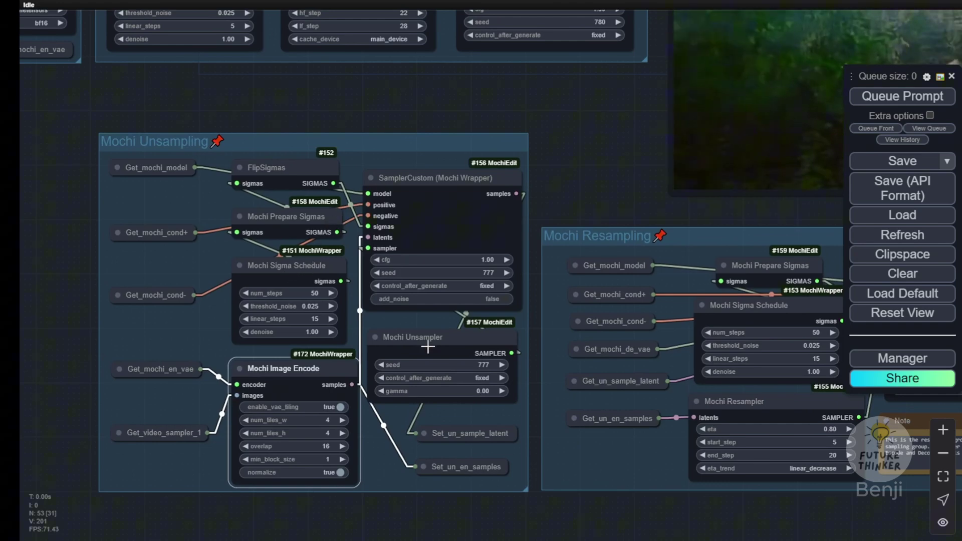
Pan past the Resampling decode and zoom in on the two output video previews
scroll(696, 473, right, 10)
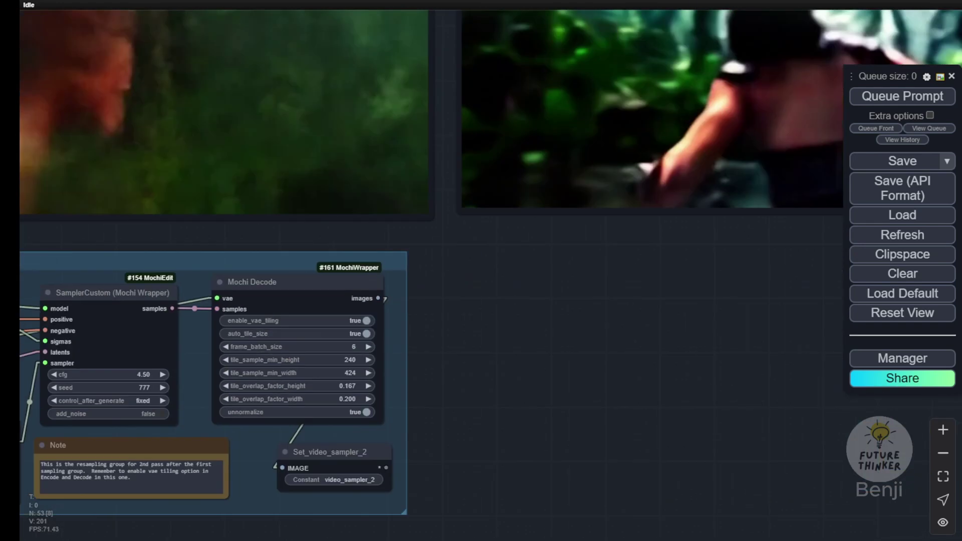
scroll(557, 301, down, 2)
drag(557, 300, 586, 416)
scroll(509, 459, down, 3)
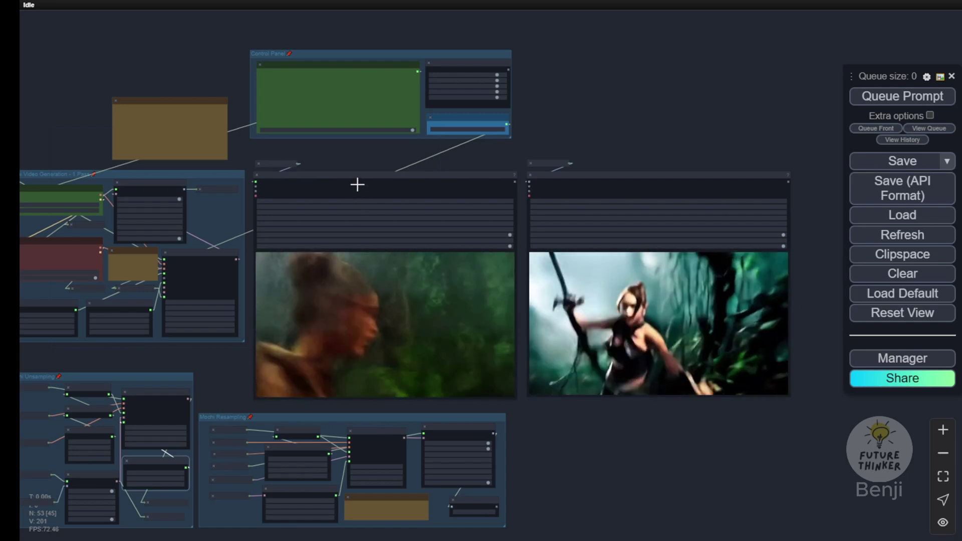
scroll(358, 185, up, 3)
drag(380, 150, 421, 119)
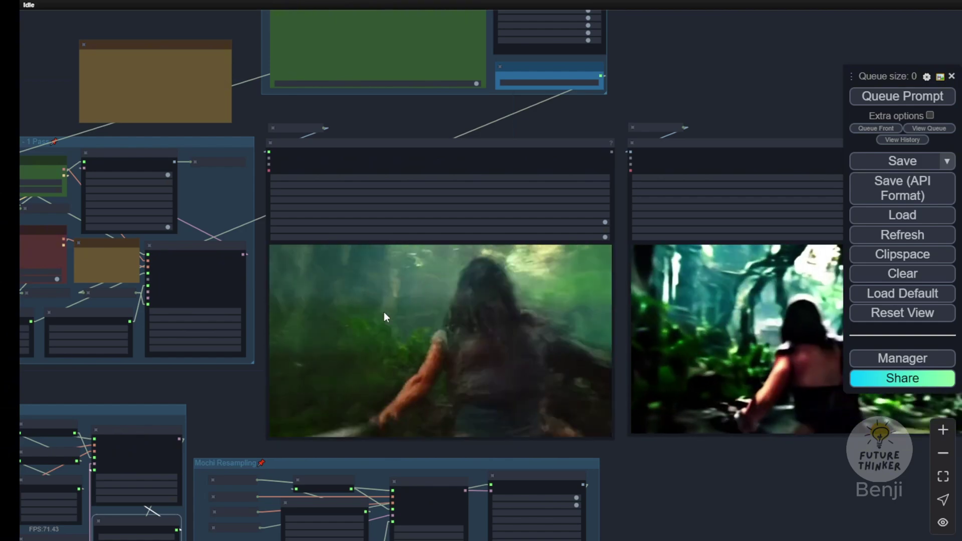
scroll(384, 336, down, 3)
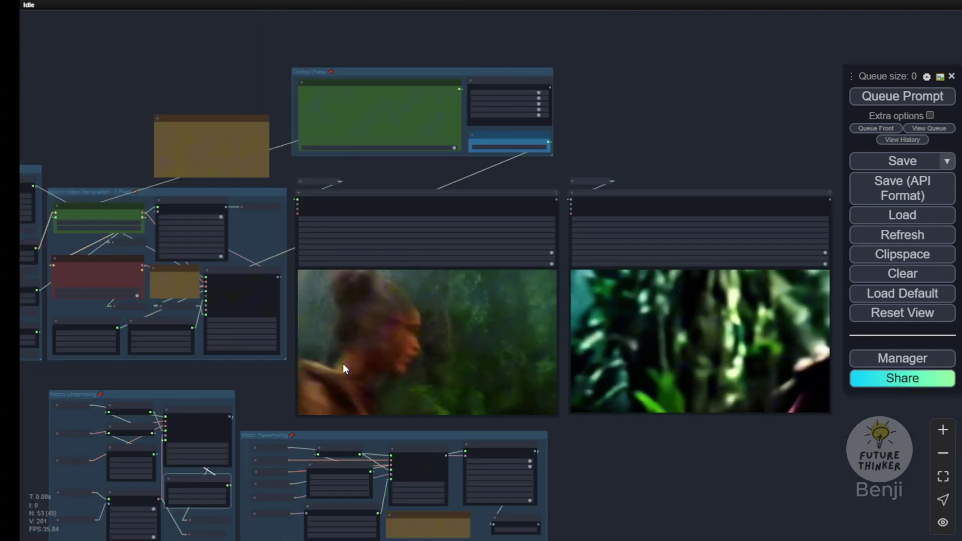
scroll(341, 365, up, 3)
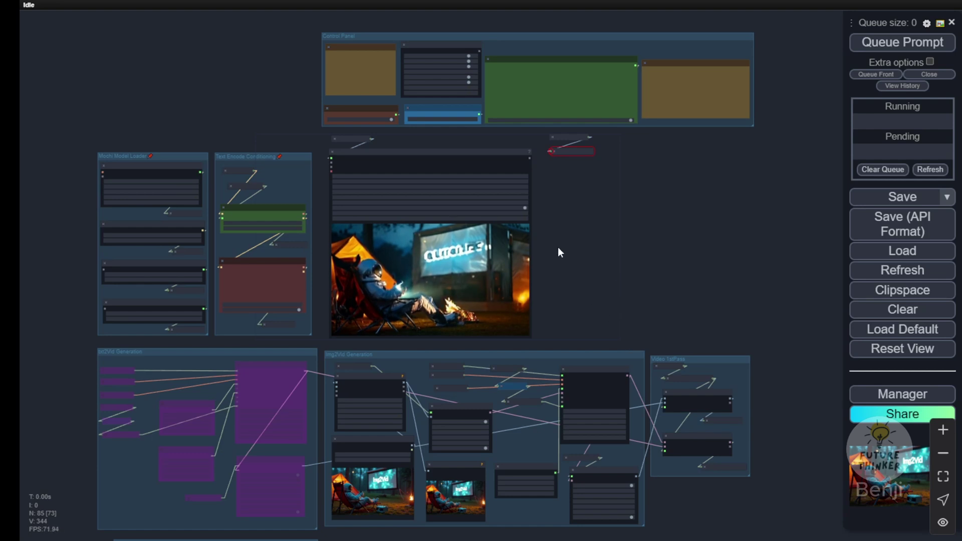
Collapse the Resize Image node and move Mochi Image Encode up beside it
drag(578, 279, 591, 179)
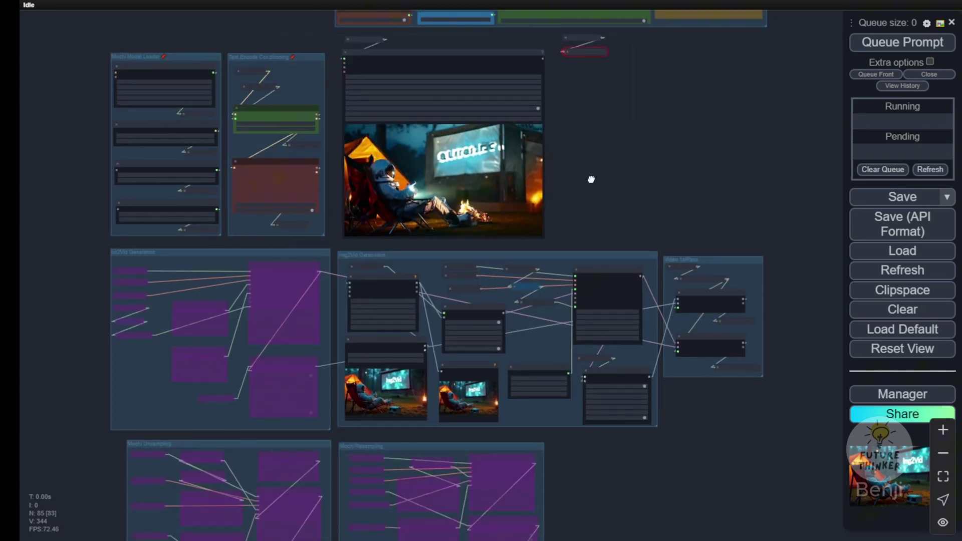
scroll(362, 308, up, 3)
scroll(449, 271, up, 4)
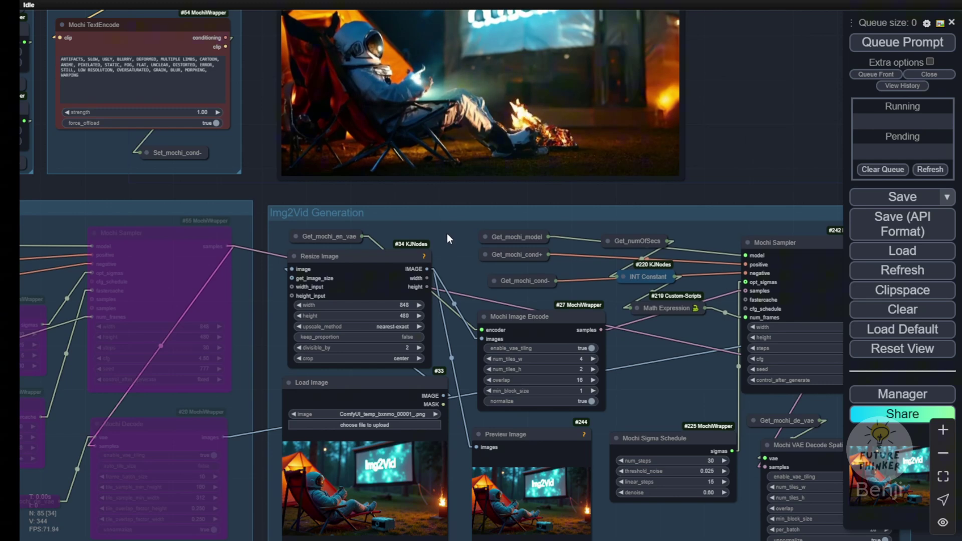
drag(415, 407, 396, 270)
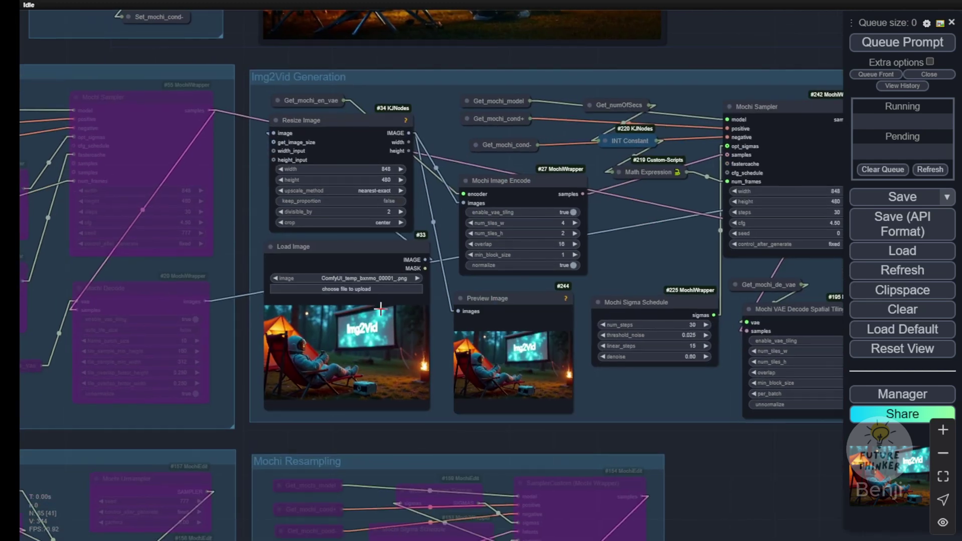
scroll(379, 309, up, 4)
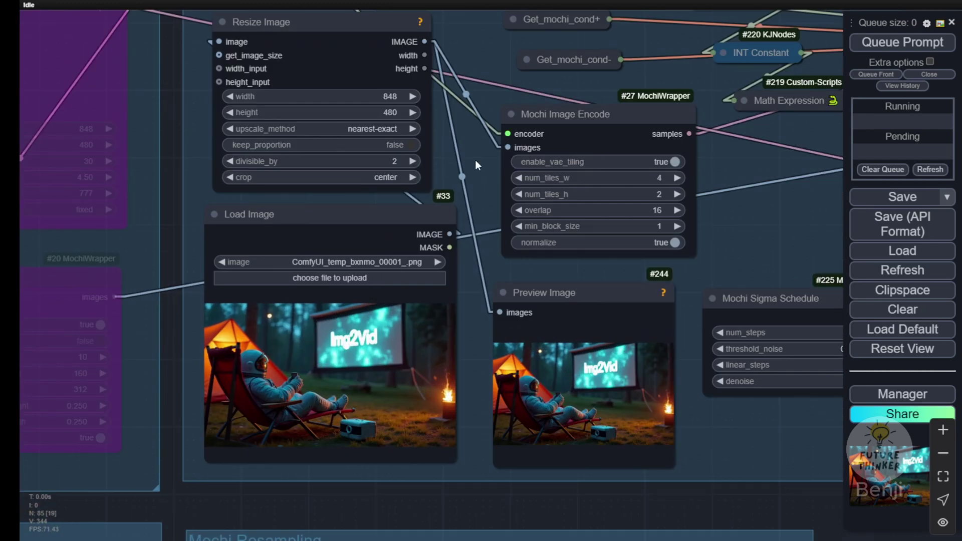
drag(476, 160, 482, 245)
click(229, 106)
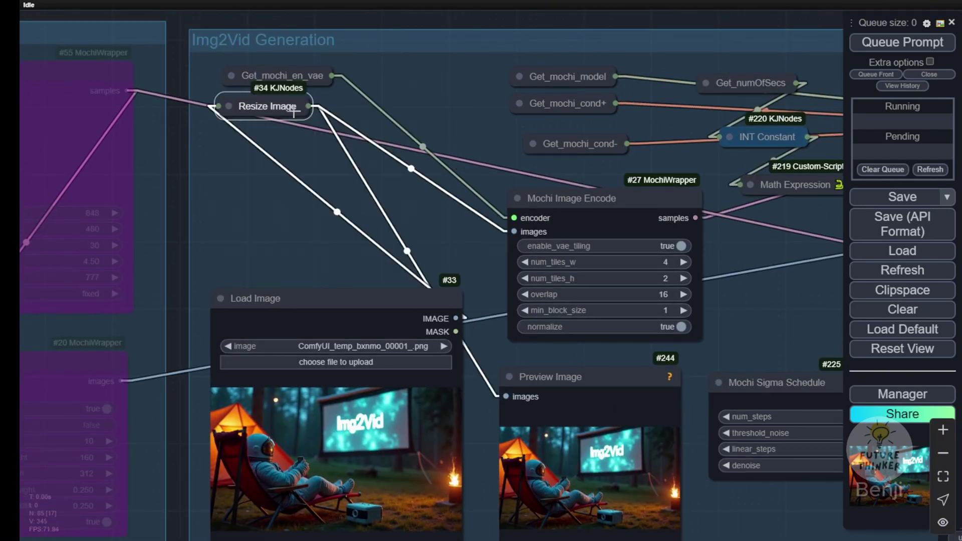
drag(598, 198, 408, 129)
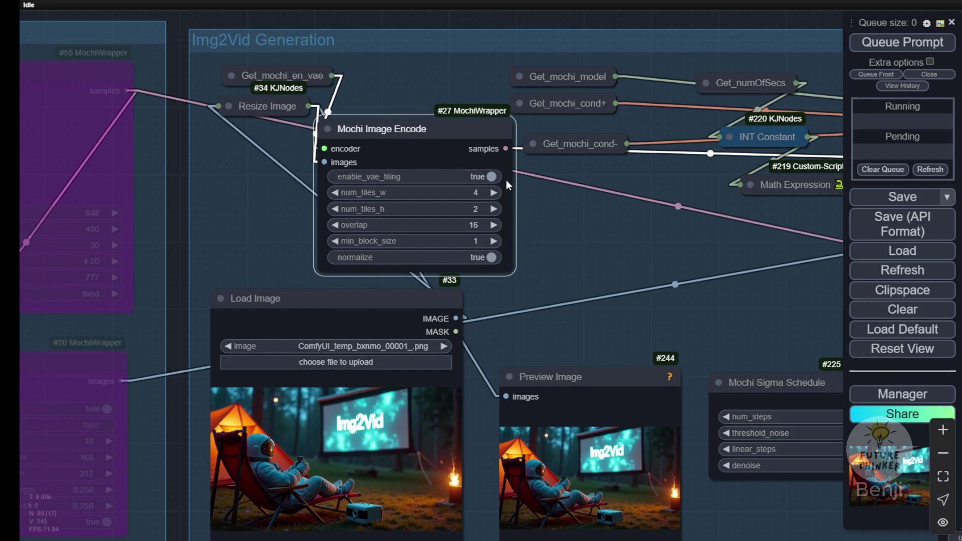
Nudge the Video 1stPass group slightly, then scroll to the Control Panel group
drag(464, 88, 444, 203)
scroll(443, 202, up, 4)
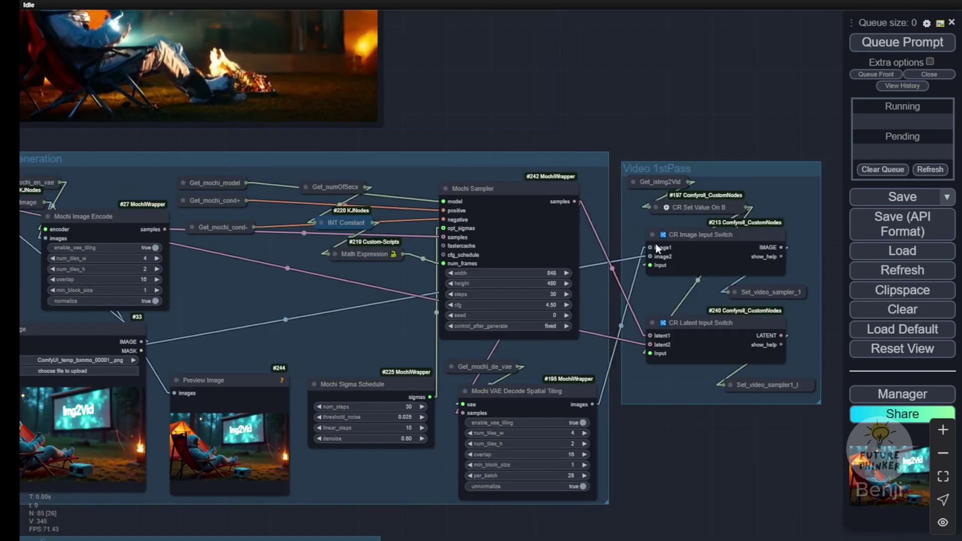
drag(632, 117, 386, 171)
scroll(407, 238, up, 4)
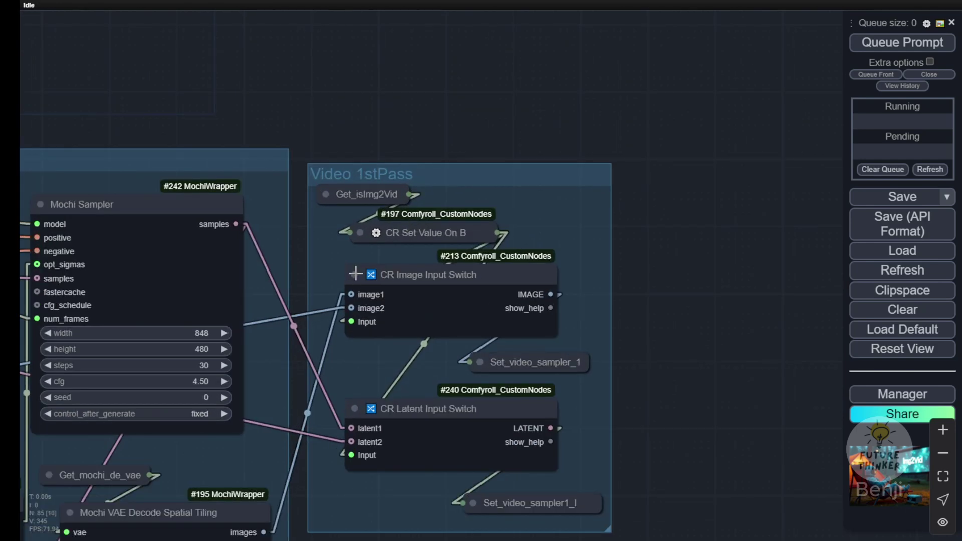
drag(441, 173, 446, 177)
scroll(461, 96, down, 2)
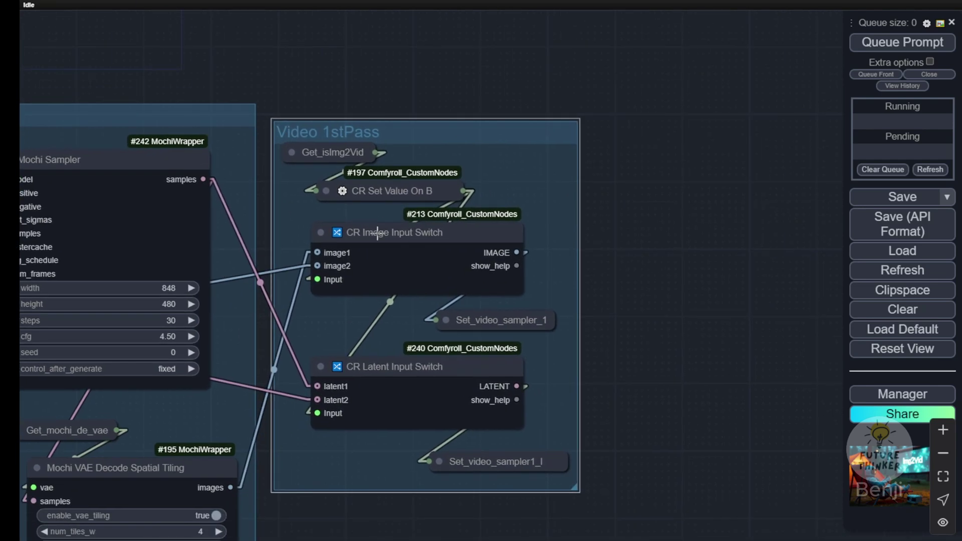
scroll(377, 233, down, 4)
scroll(352, 261, up, 3)
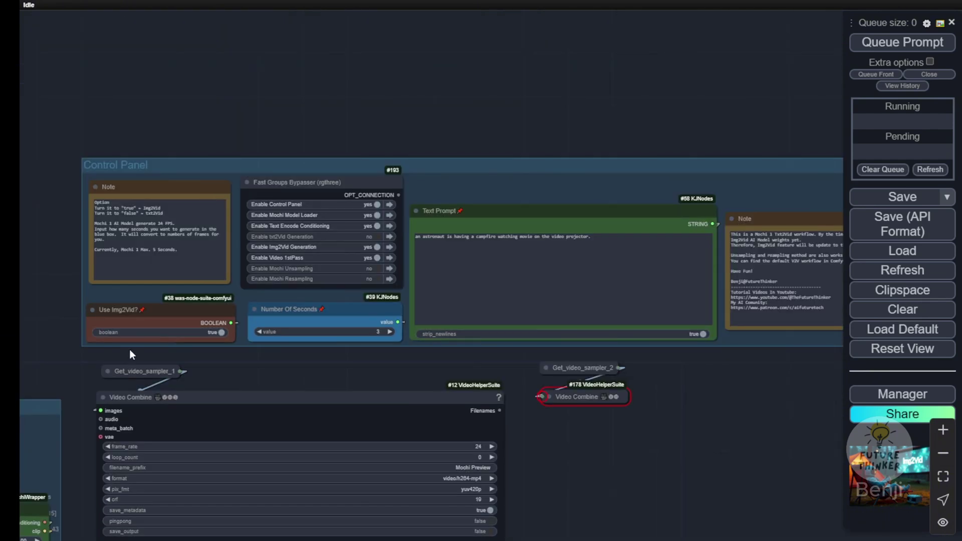
Toggle Use Img2Vid? to false and back to true
scroll(269, 373, up, 6)
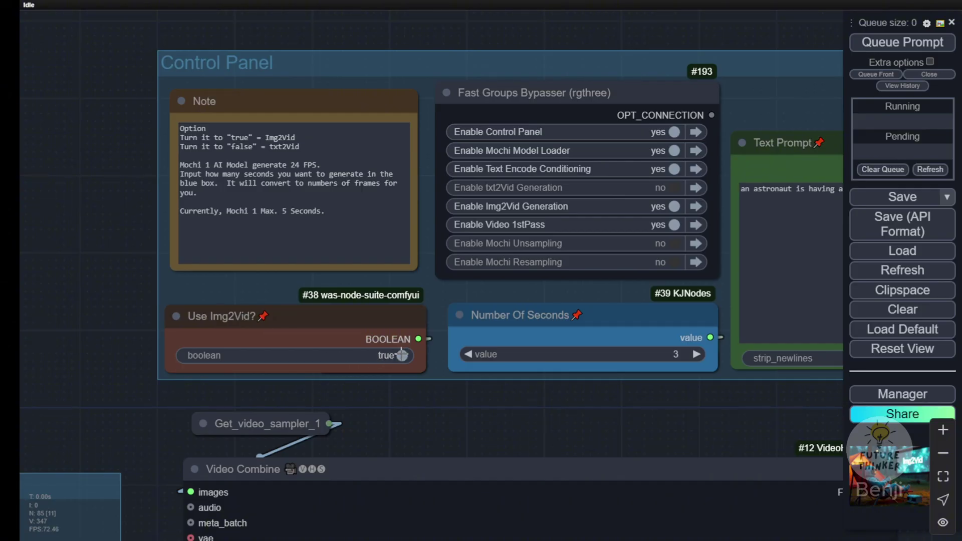
click(402, 356)
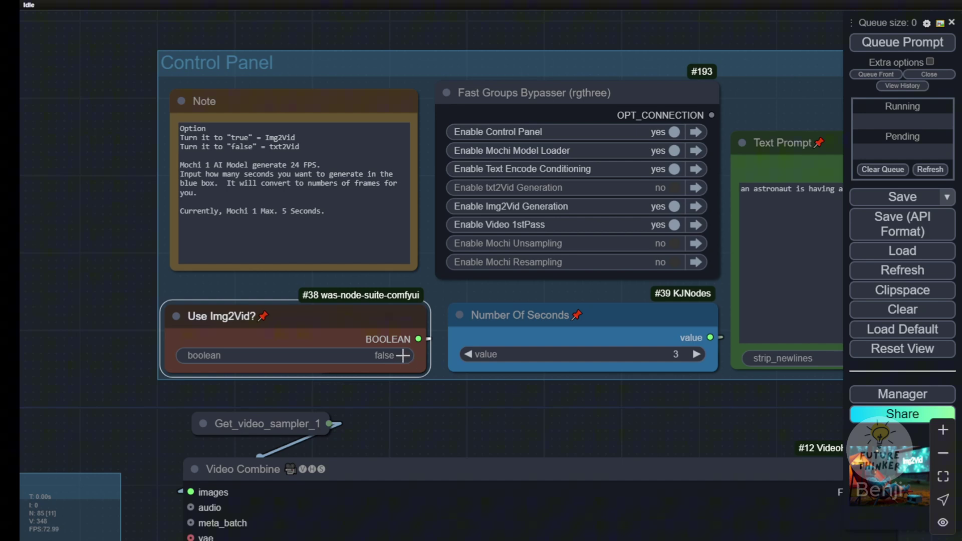
click(402, 356)
Increase Number Of Seconds from 3 to 5, then view the video output nodes
drag(569, 420, 300, 453)
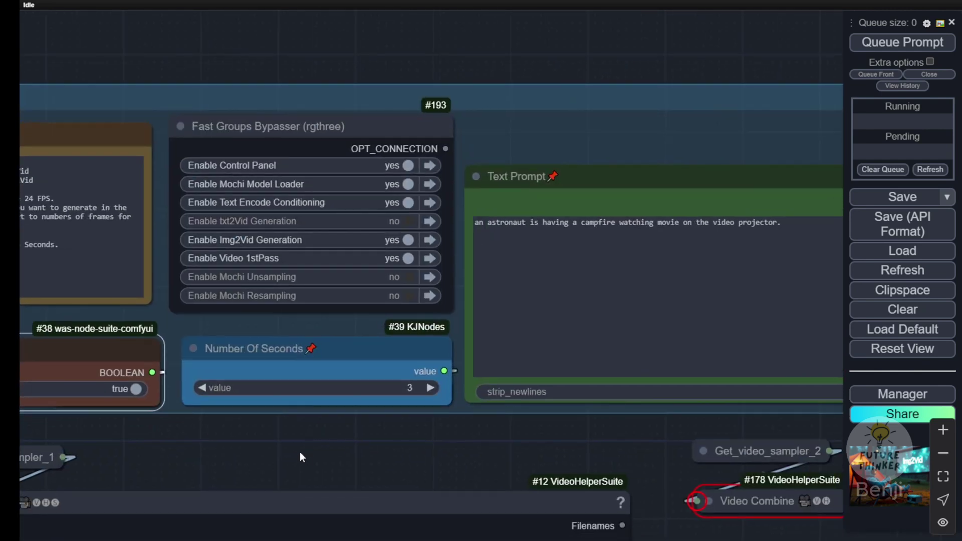
click(432, 388)
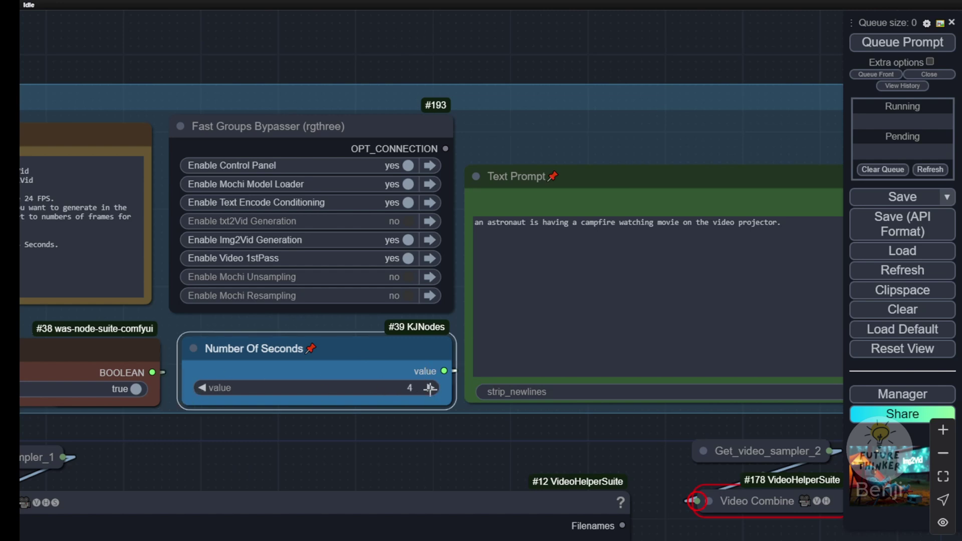
click(431, 389)
scroll(358, 439, down, 2)
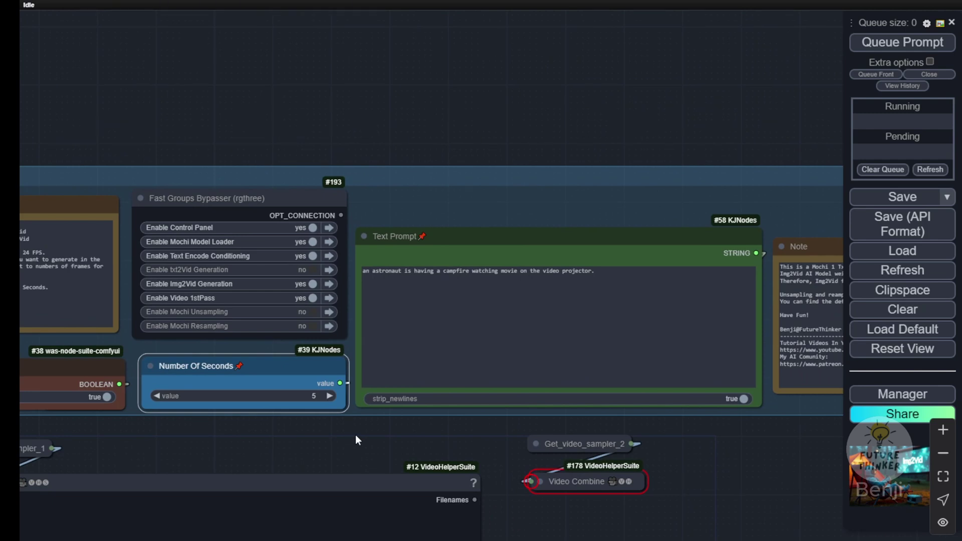
drag(601, 127, 411, 79)
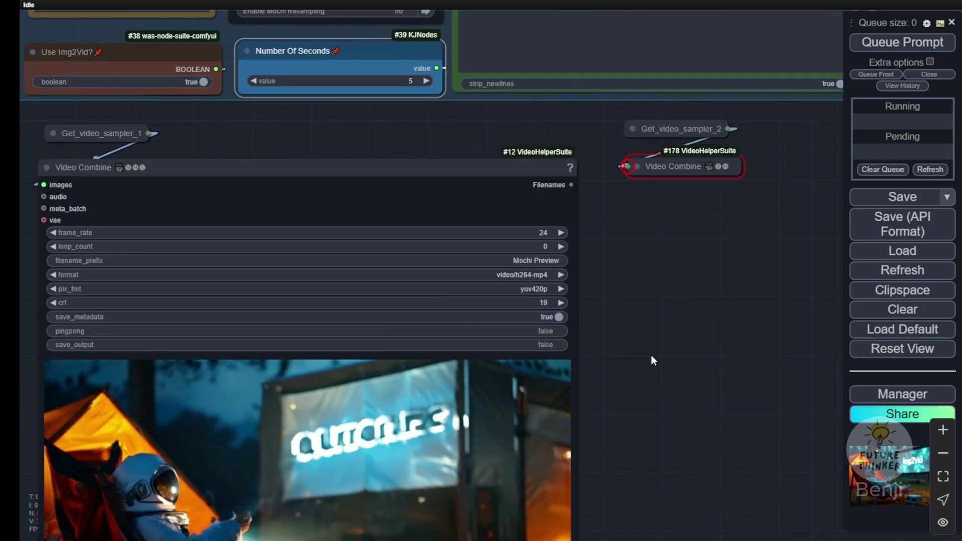
drag(651, 357, 775, 248)
scroll(772, 250, down, 1)
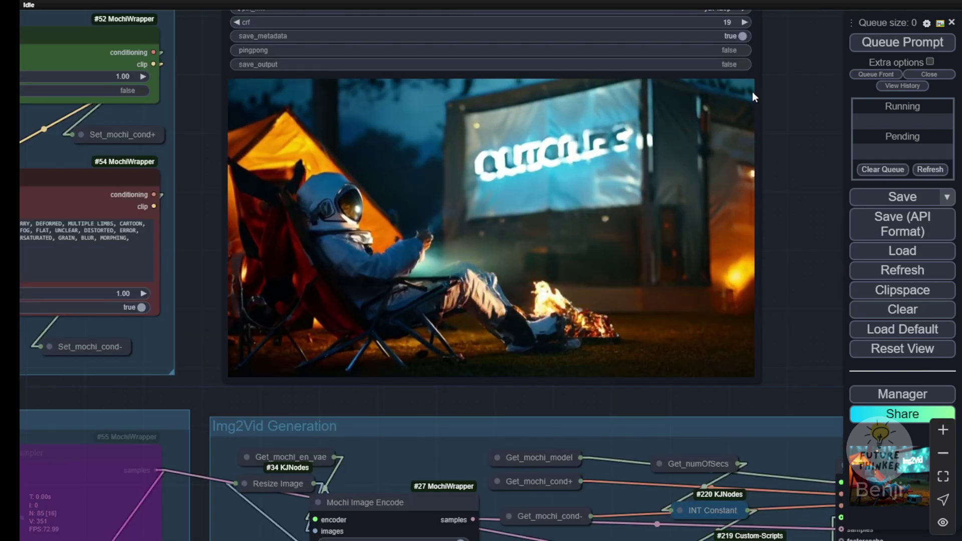
drag(753, 94, 797, 187)
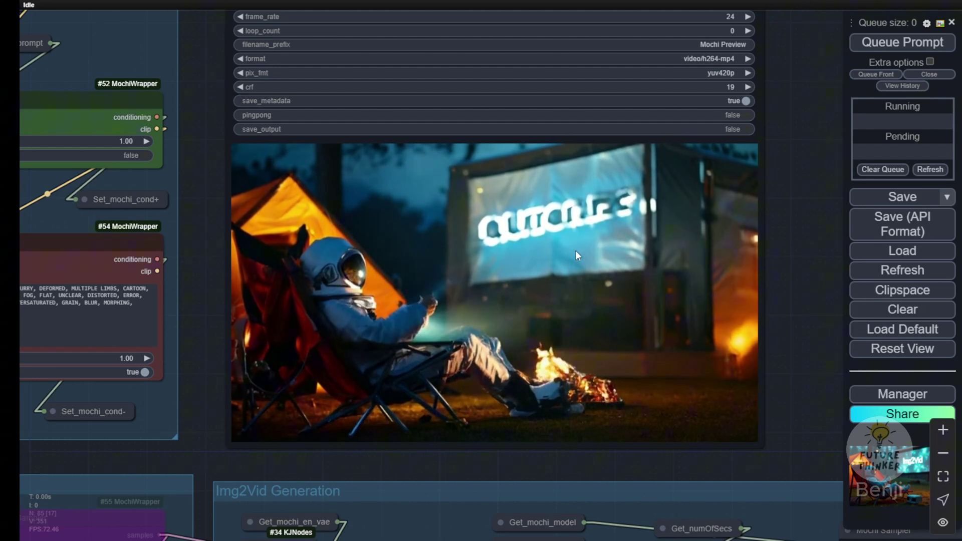
scroll(548, 239, up, 3)
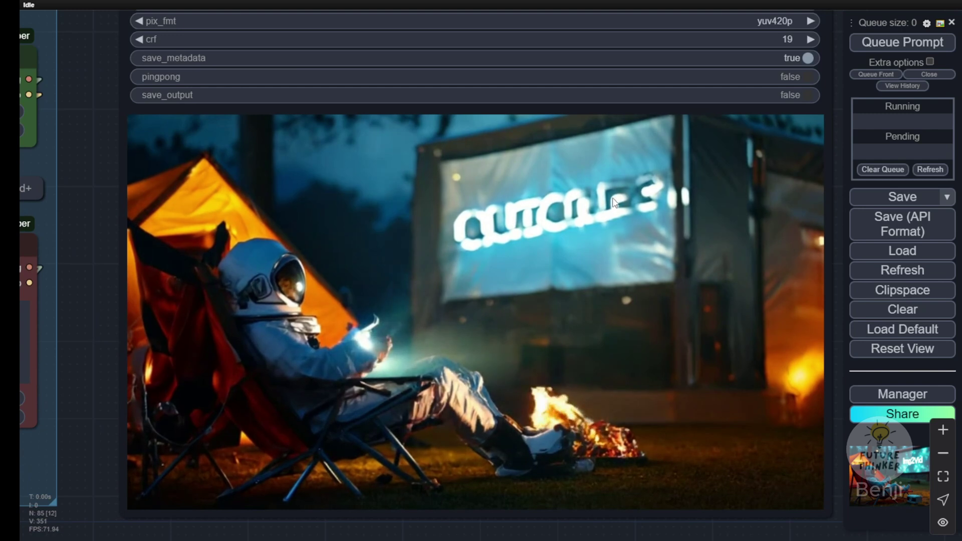
scroll(636, 214, down, 3)
scroll(393, 278, up, 4)
scroll(452, 341, up, 5)
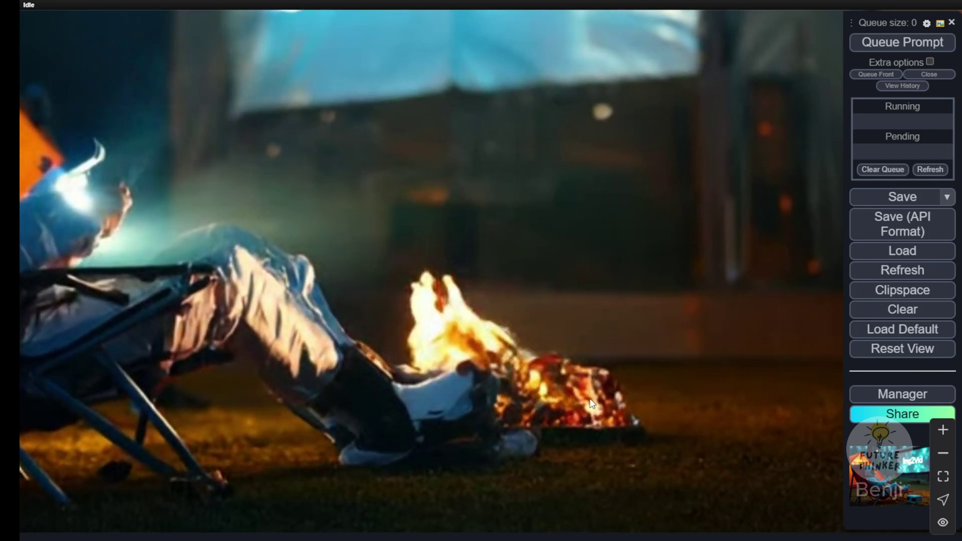
Move the Preview Image node out of its group beside Video Combine and enlarge it
scroll(480, 366, down, 10)
drag(706, 123, 310, 120)
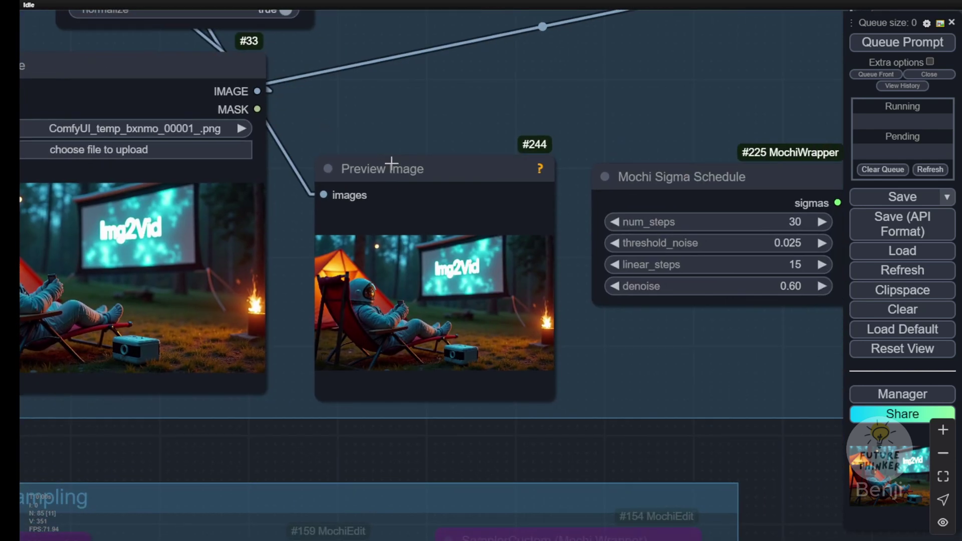
scroll(425, 297, up, 4)
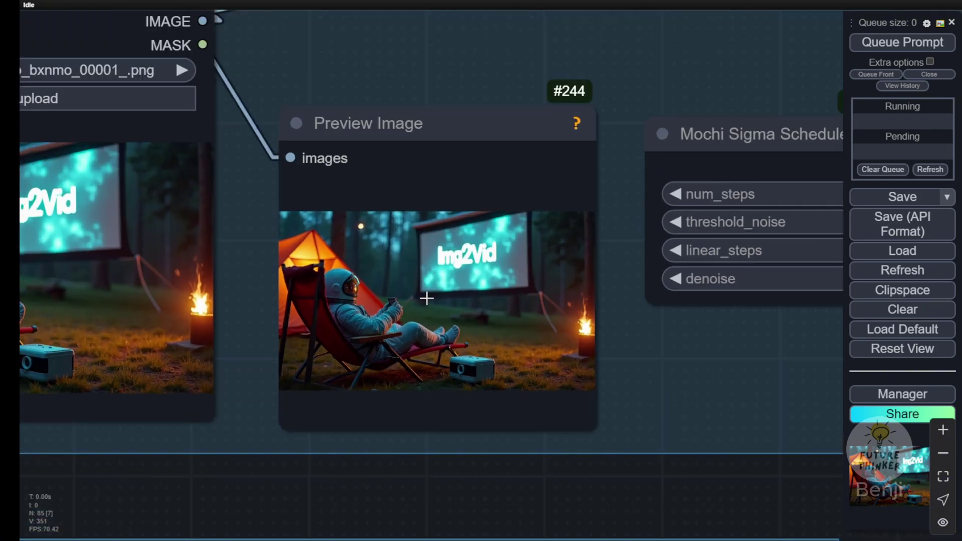
scroll(419, 296, down, 11)
drag(502, 369, 509, 537)
drag(426, 404, 678, 4)
drag(805, 72, 726, 308)
drag(634, 240, 621, 86)
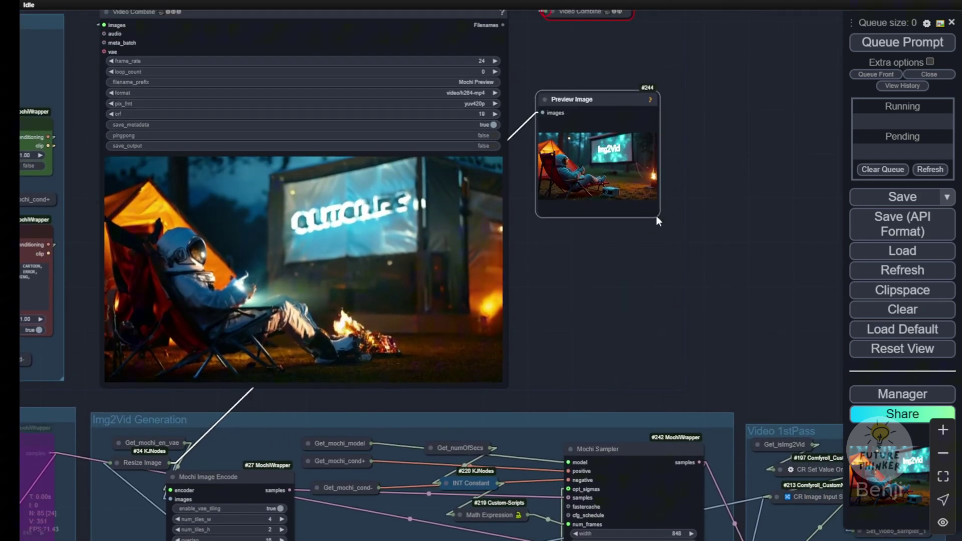
drag(653, 198, 867, 393)
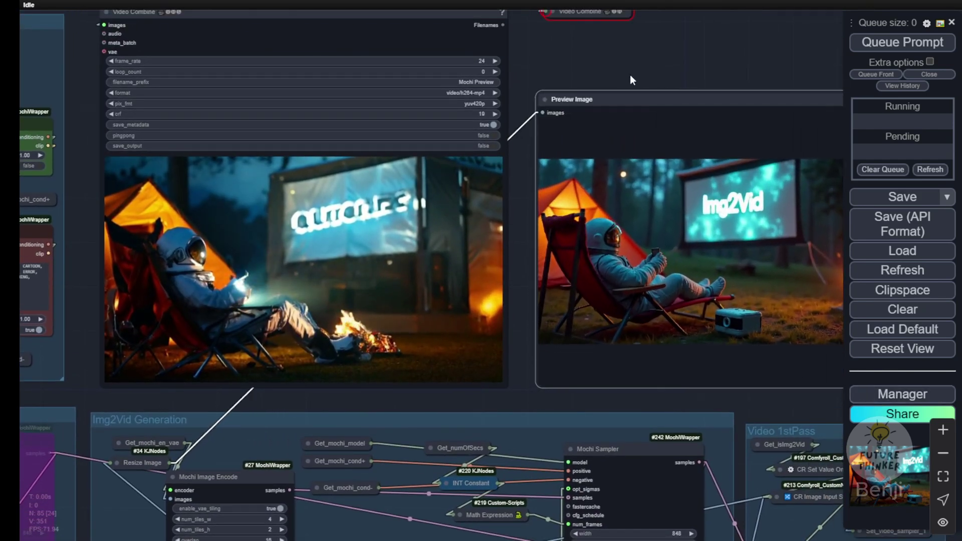
drag(631, 47, 581, 24)
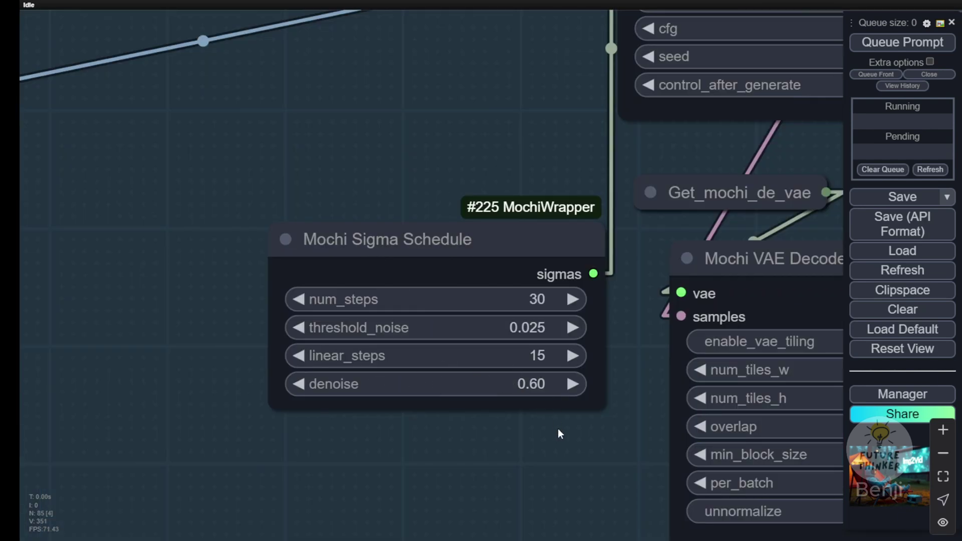
Shift the Preview Image node slightly left, then review the Control Panel and input image
scroll(557, 434, down, 6)
drag(539, 314, 543, 423)
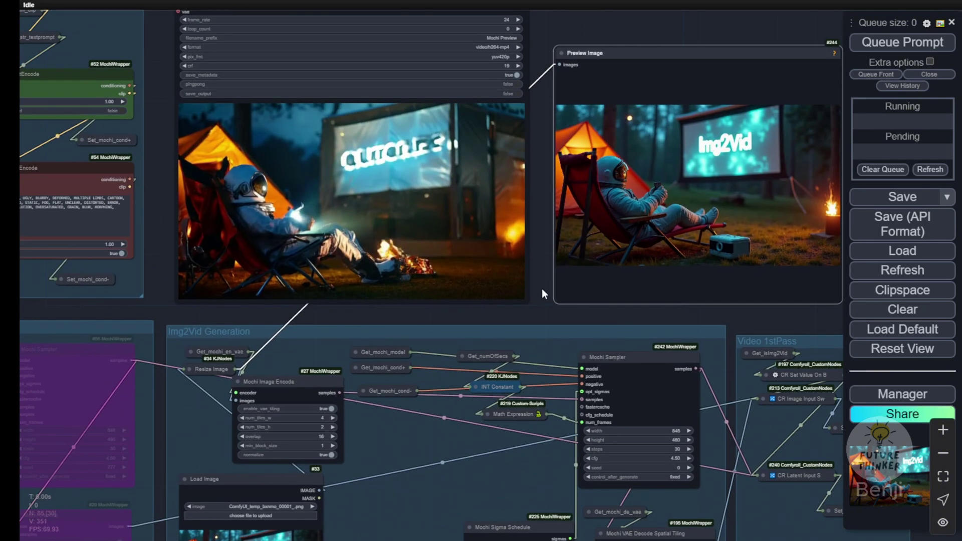
drag(542, 289, 538, 359)
scroll(400, 313, up, 3)
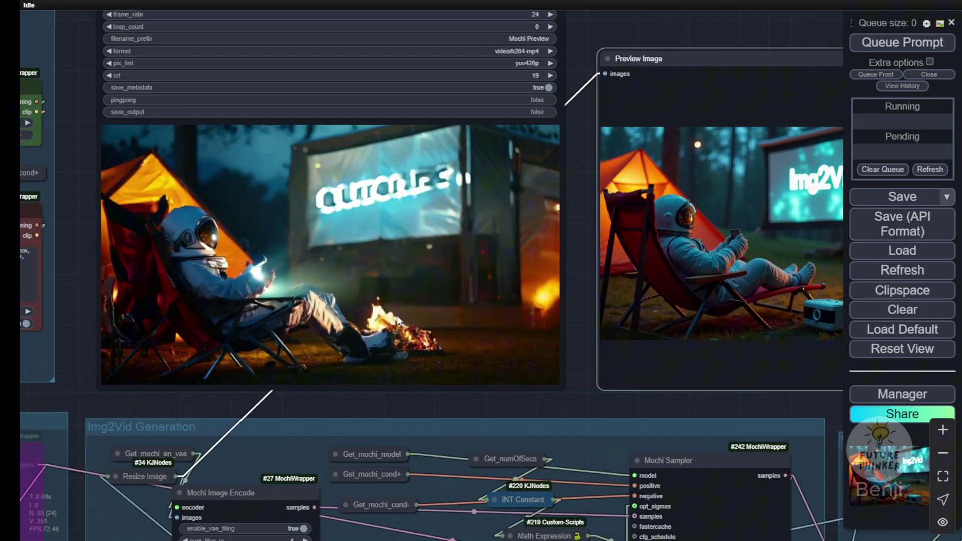
drag(556, 392, 474, 419)
scroll(474, 418, down, 2)
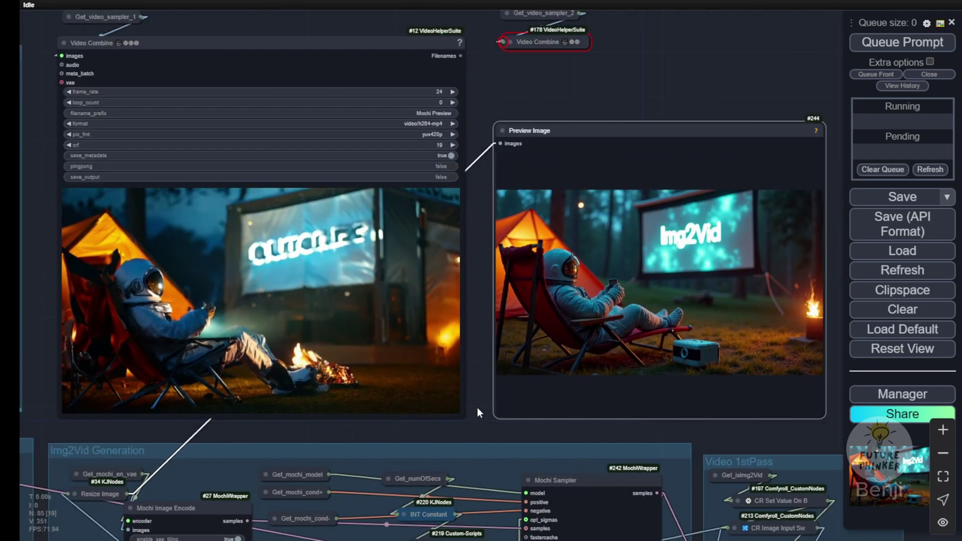
drag(614, 144, 591, 139)
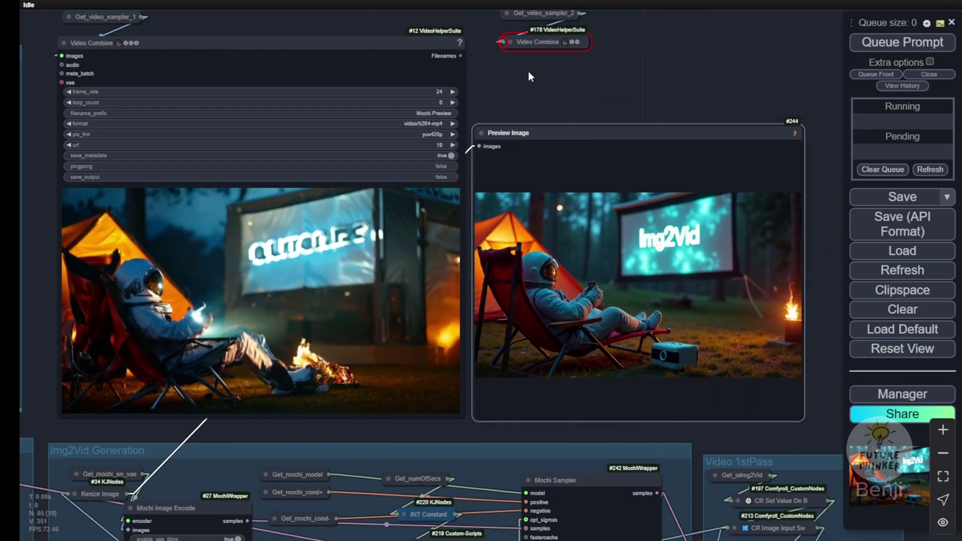
drag(531, 85, 615, 415)
scroll(599, 142, up, 6)
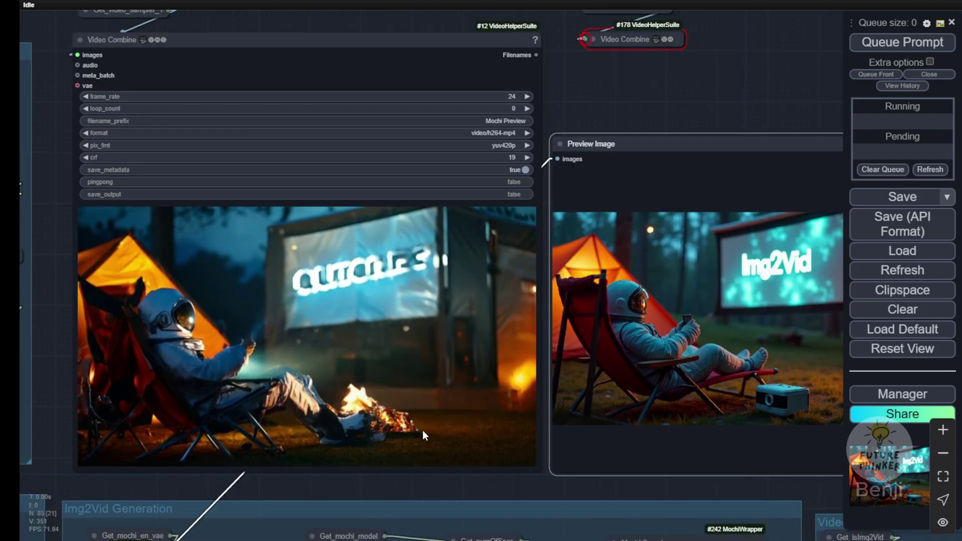
scroll(376, 399, up, 3)
scroll(385, 401, down, 5)
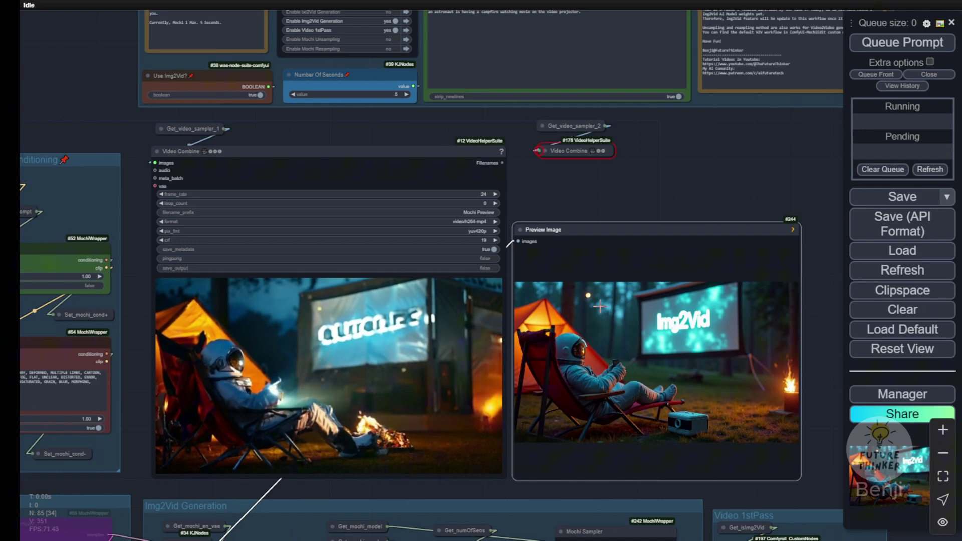
scroll(592, 302, up, 6)
drag(710, 94, 672, 37)
scroll(230, 421, down, 3)
drag(233, 500, 506, 108)
scroll(512, 492, down, 5)
scroll(547, 338, up, 4)
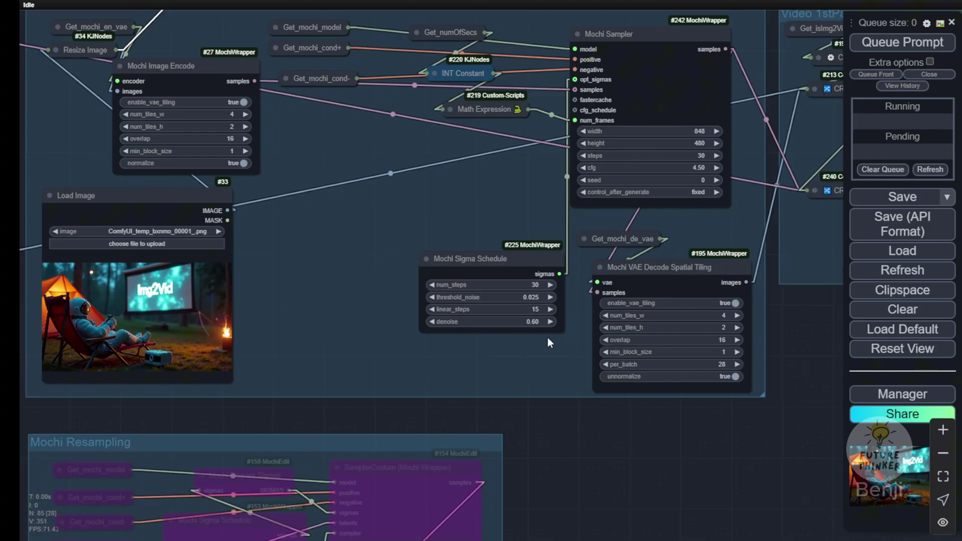
scroll(547, 341, up, 5)
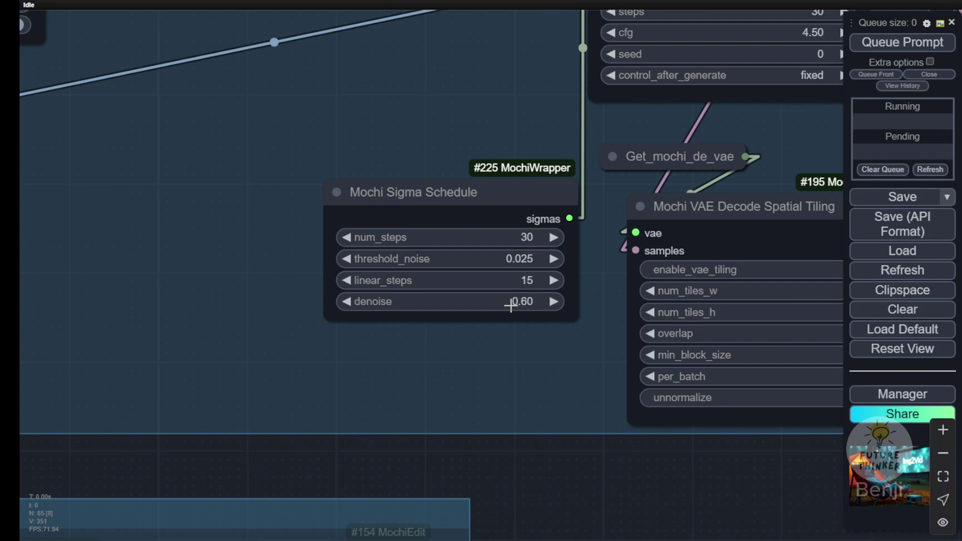
scroll(489, 333, down, 4)
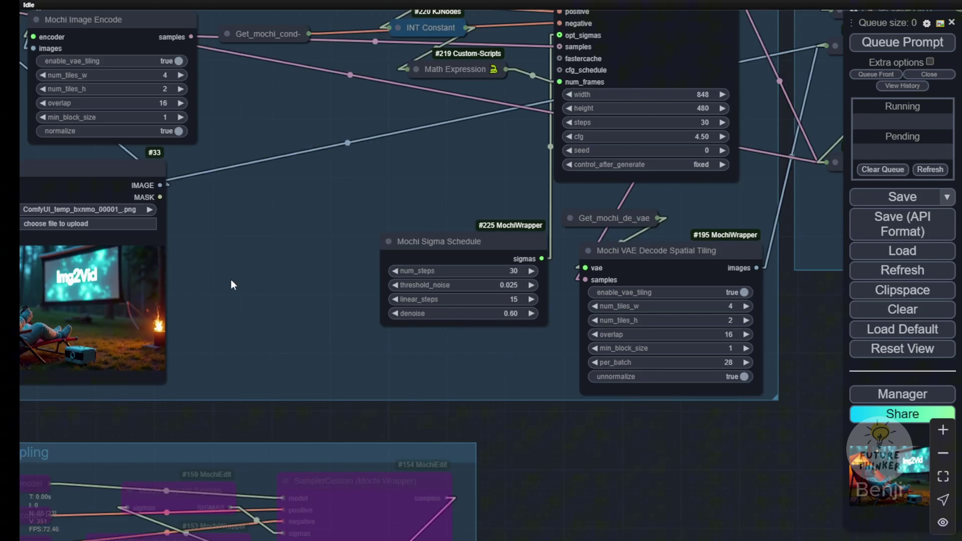
drag(215, 248, 406, 273)
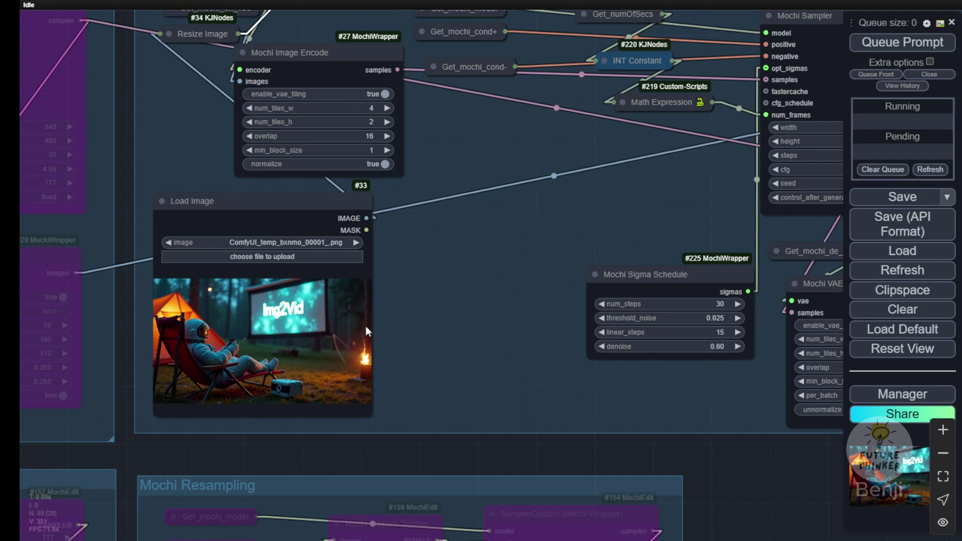
Zoom out and pan to the red-dress cocktail video previews of the other workflow
scroll(381, 338, down, 5)
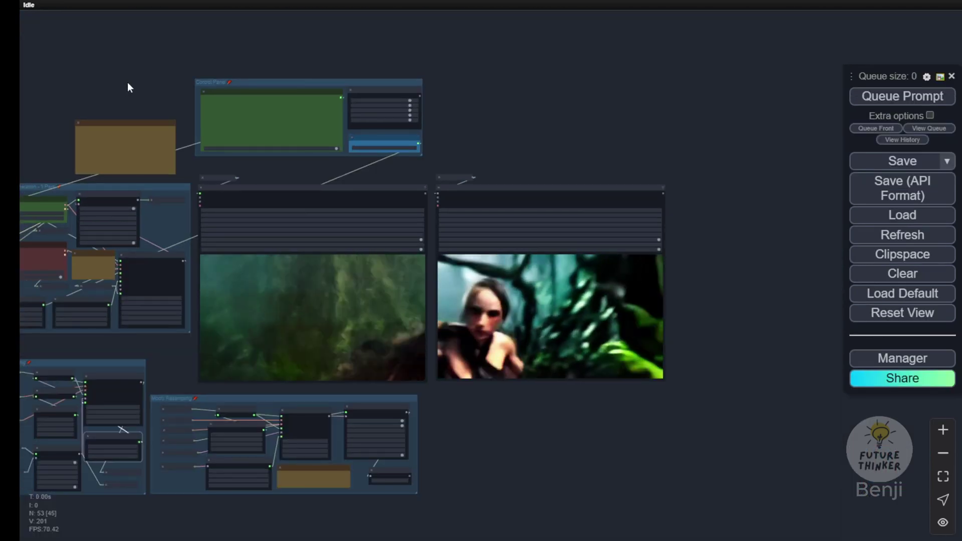
drag(141, 95, 284, 77)
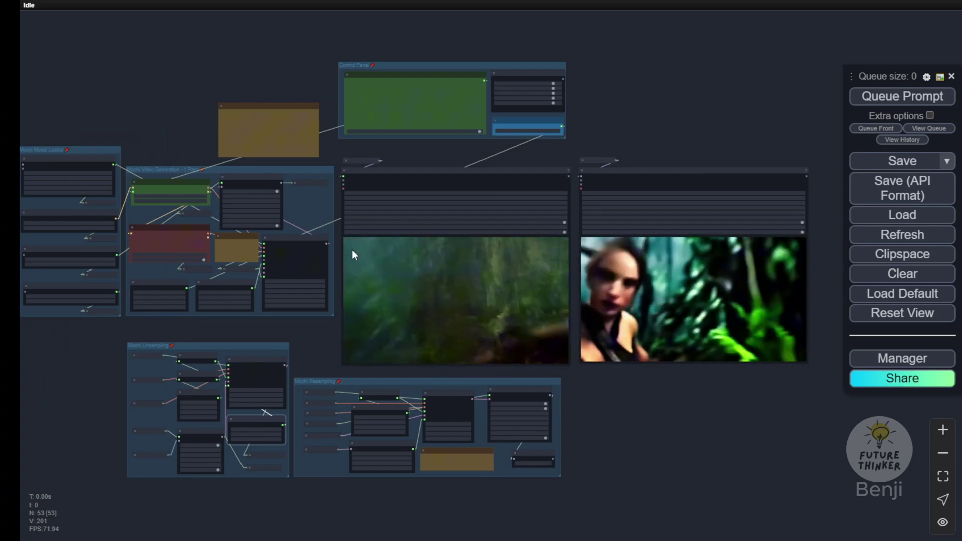